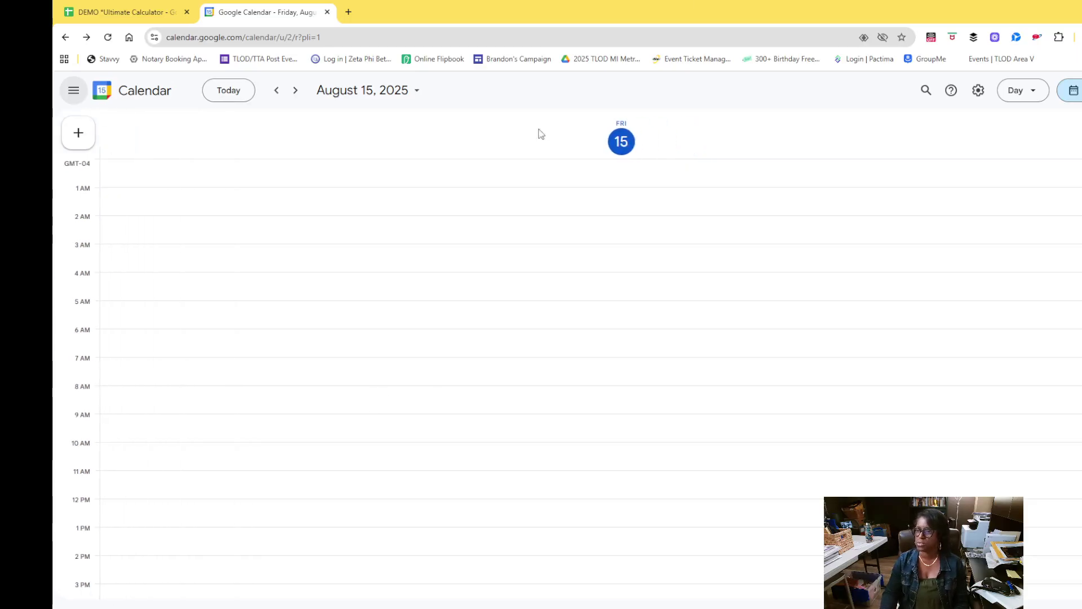
# Show the Google Calendar side panel listing the personal and other calendars
pyautogui.click(74, 93)
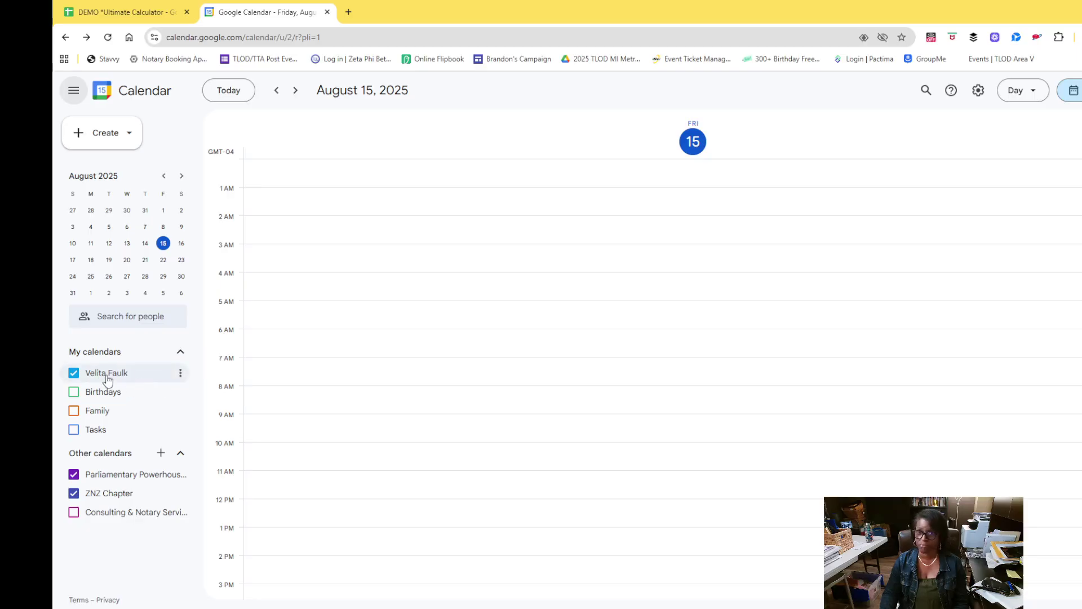
# Open the personal calendar's Integrate calendar settings and select its Calendar ID
pyautogui.click(180, 373)
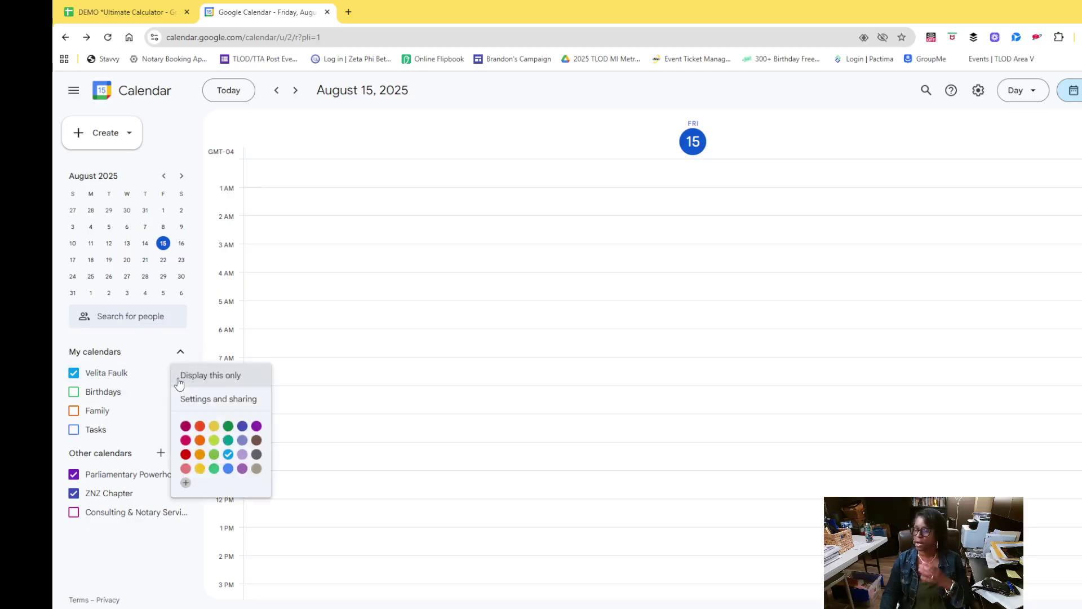
pyautogui.click(199, 403)
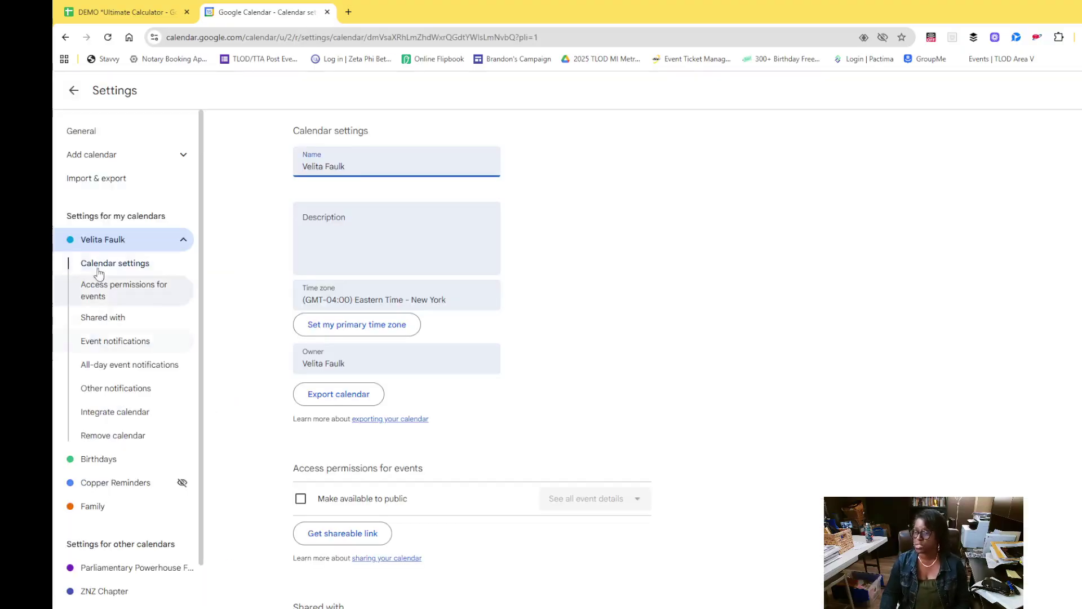
pyautogui.click(102, 420)
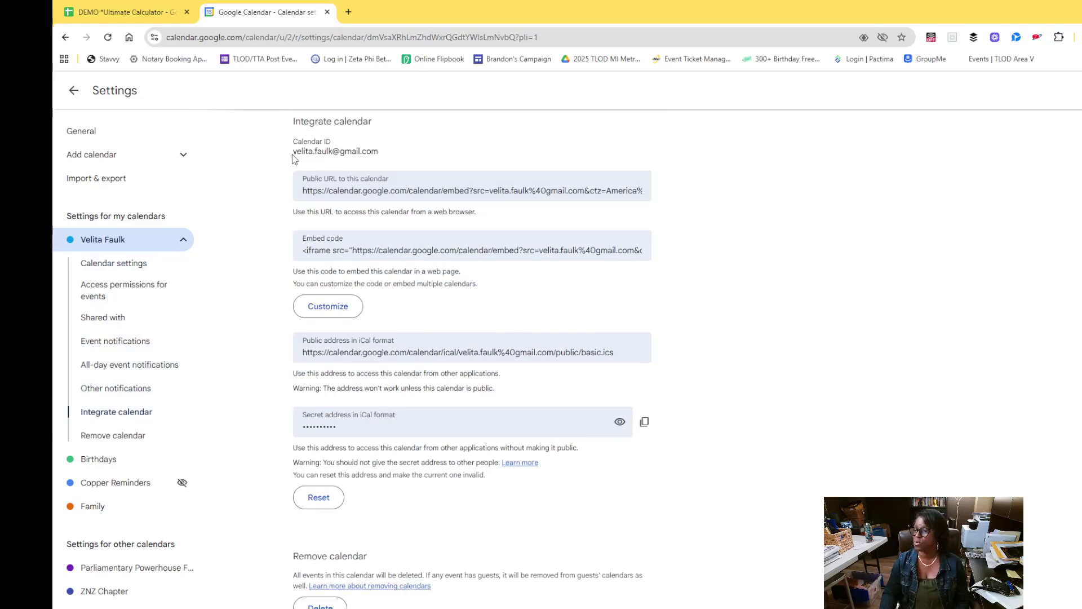
pyautogui.moveTo(293, 145)
pyautogui.mouseDown()
pyautogui.moveTo(340, 148)
pyautogui.moveTo(287, 160)
pyautogui.mouseUp()
pyautogui.hotkey('ctrl', 'c')
pyautogui.click(389, 157)
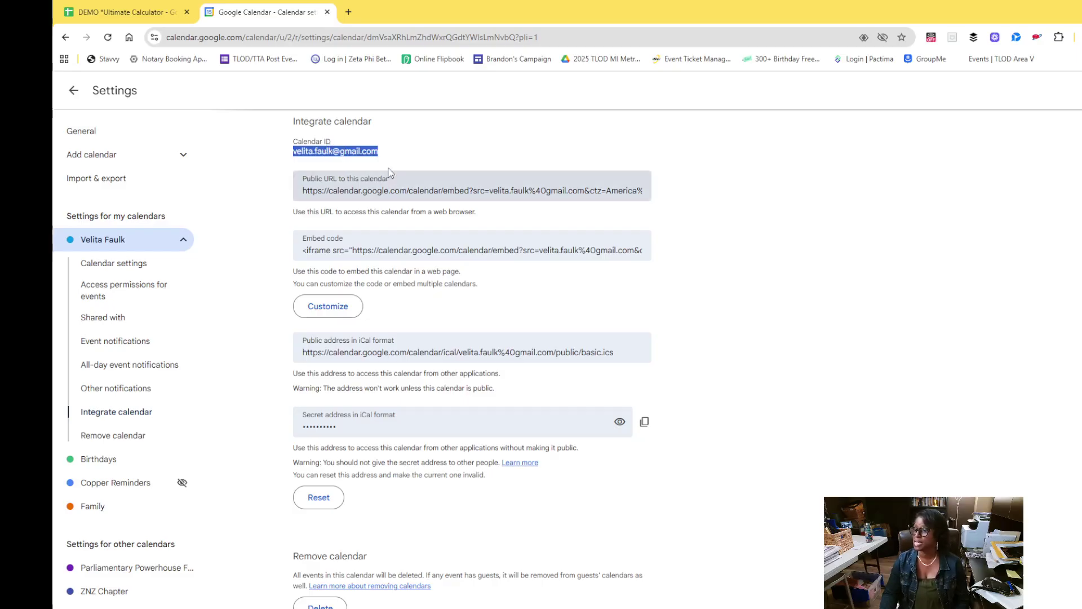
# Paste the Calendar ID into Settings cell B2, then review the B4 and B5 notarization fees
pyautogui.click(126, 16)
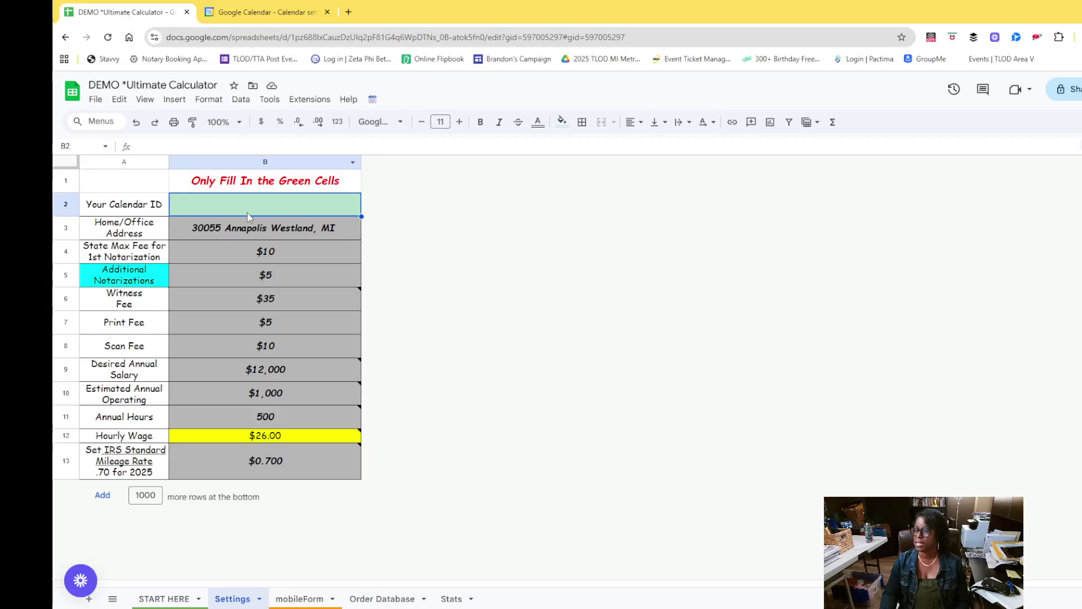
pyautogui.doubleClick(245, 210)
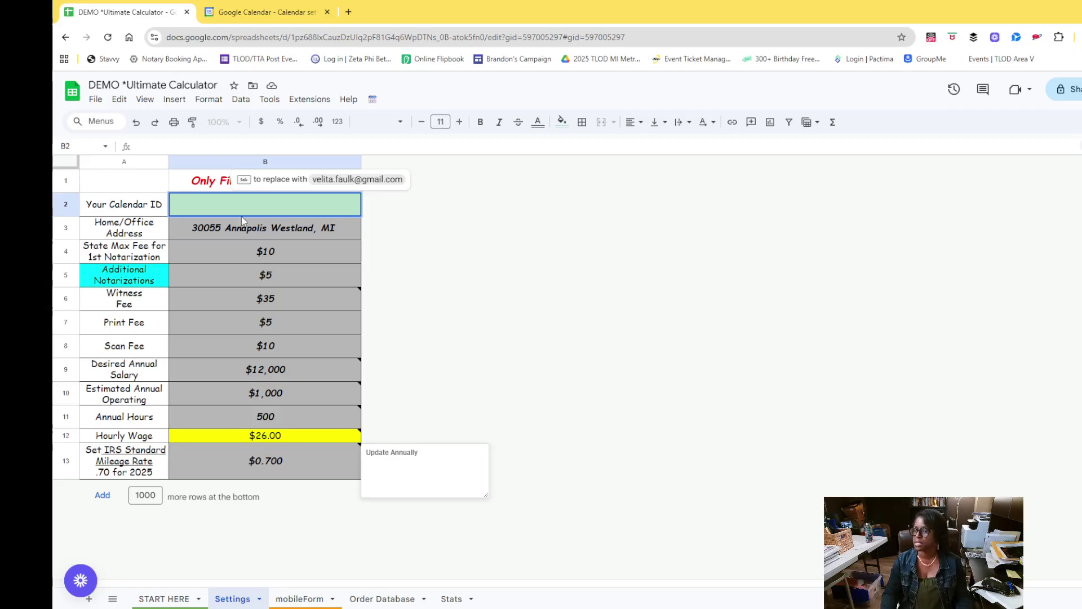
pyautogui.click(352, 248)
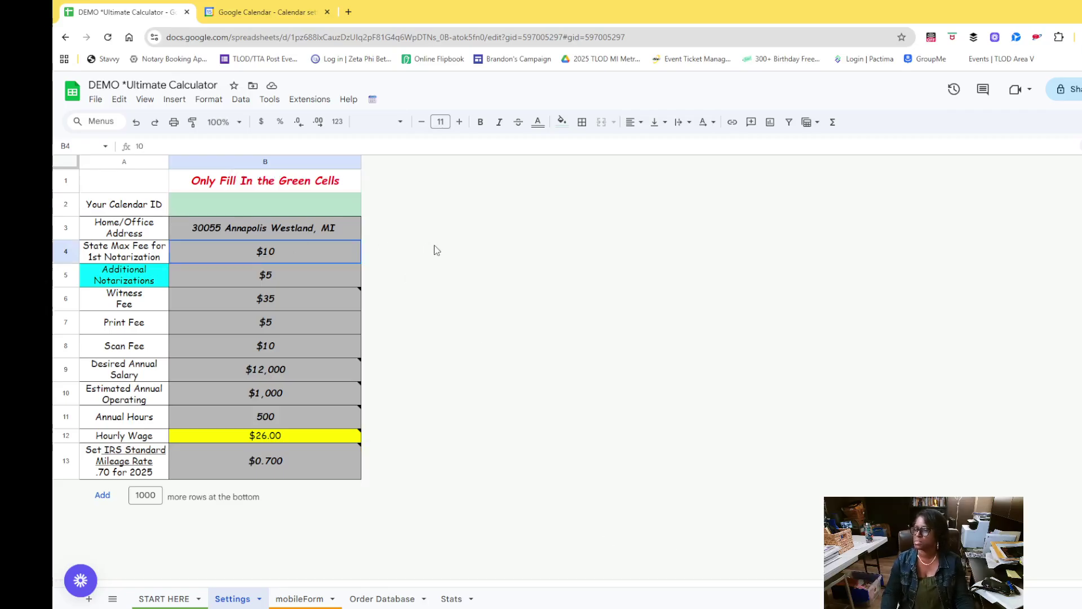
pyautogui.click(236, 212)
pyautogui.hotkey('ctrl', 'v')
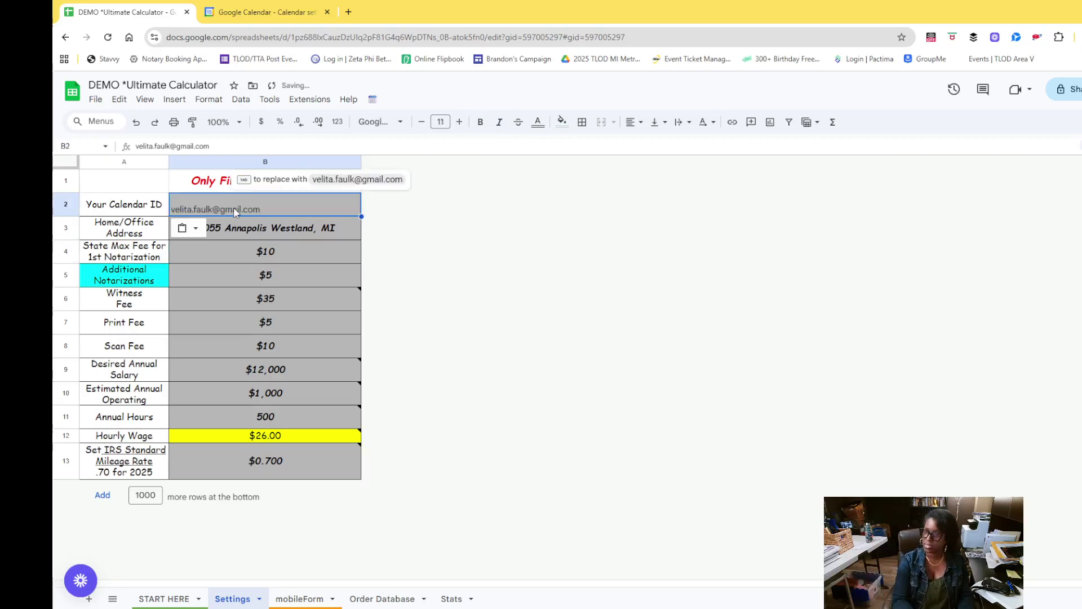
pyautogui.click(316, 394)
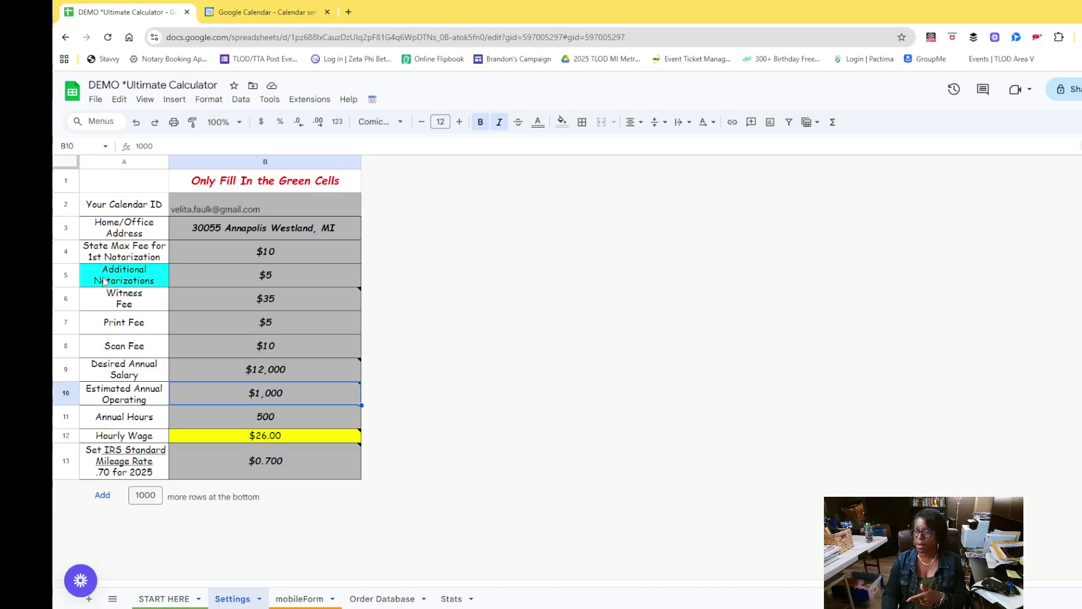
pyautogui.click(277, 260)
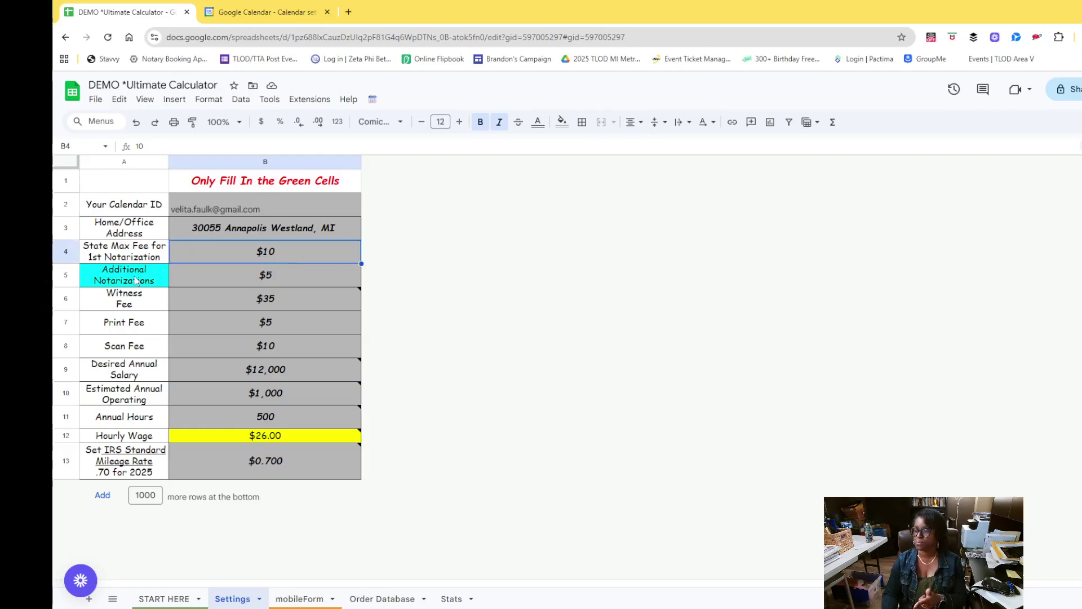
pyautogui.click(246, 280)
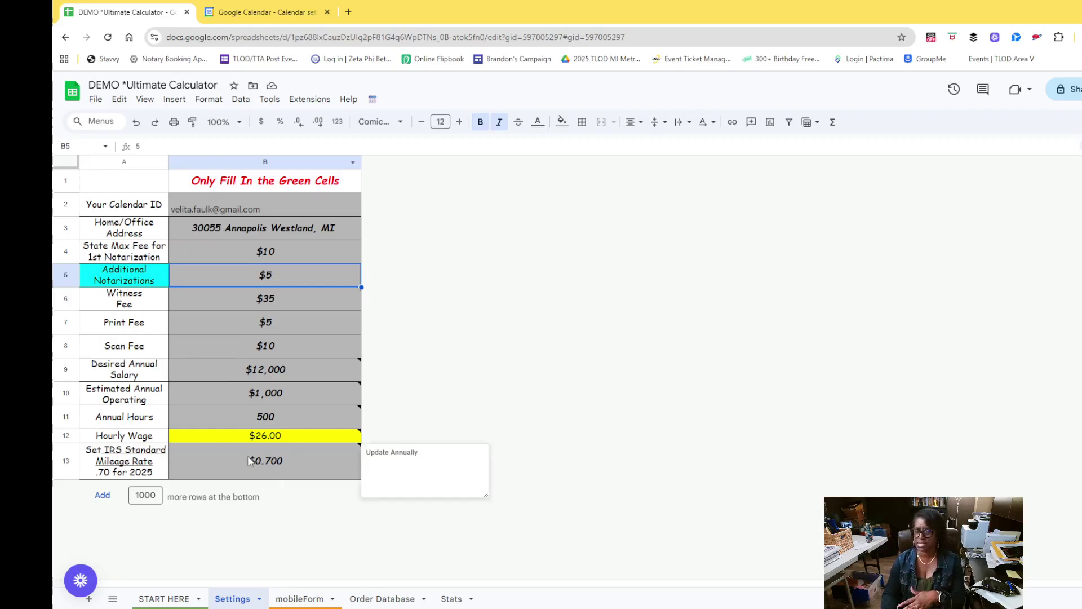
# From mobileForm, run Set Up Calendar Connection and acknowledge the test event success message
pyautogui.click(297, 598)
pyautogui.scroll(2, 276, 278)
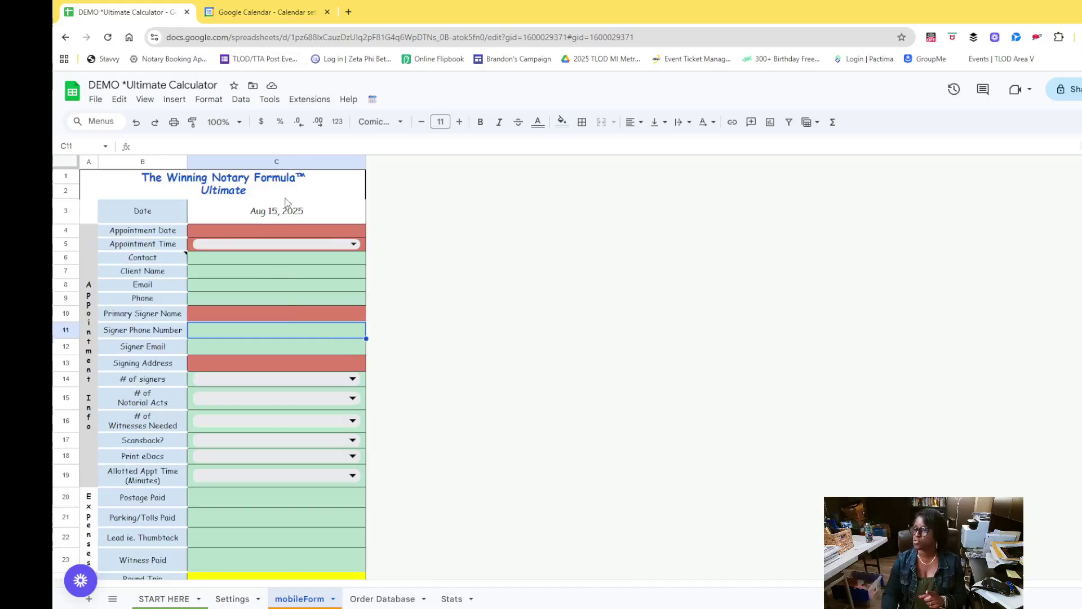
pyautogui.click(373, 102)
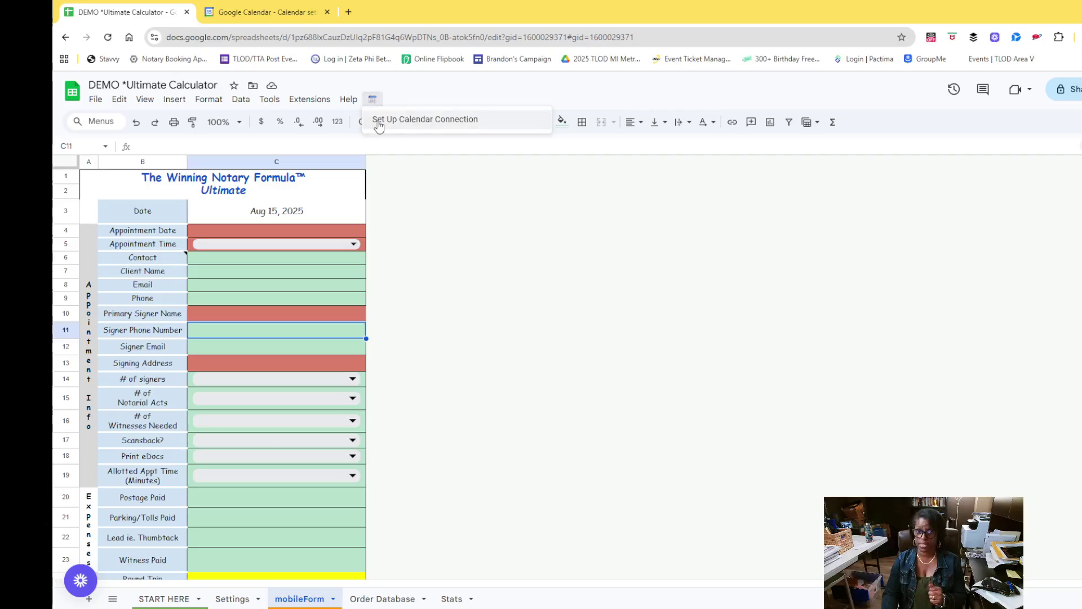
pyautogui.click(379, 125)
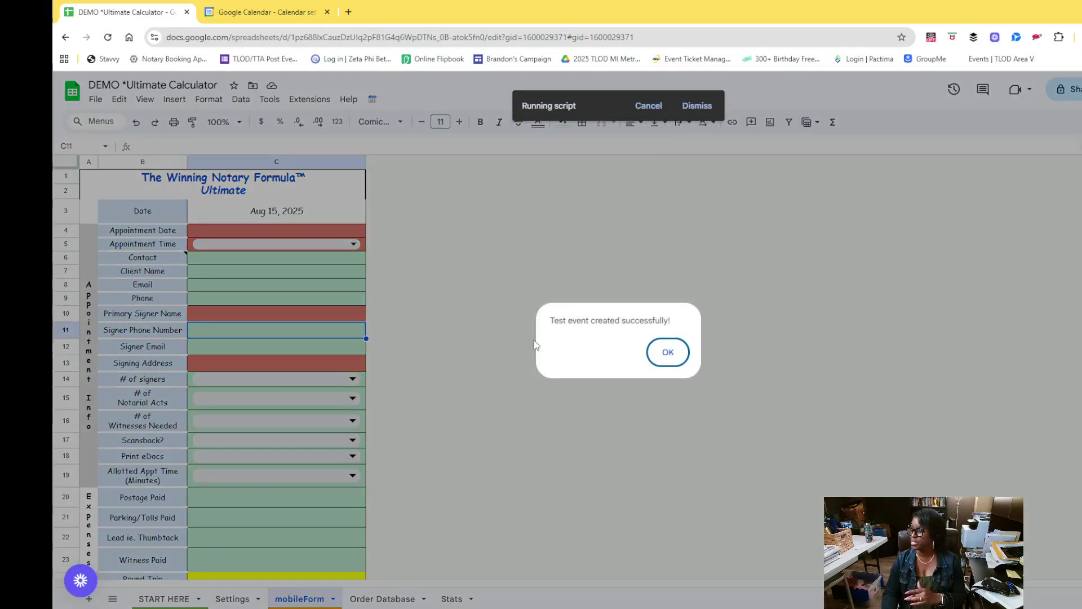
pyautogui.click(667, 353)
# Confirm Test Event appears in the August 15 day view, then return to the calculator
pyautogui.click(253, 15)
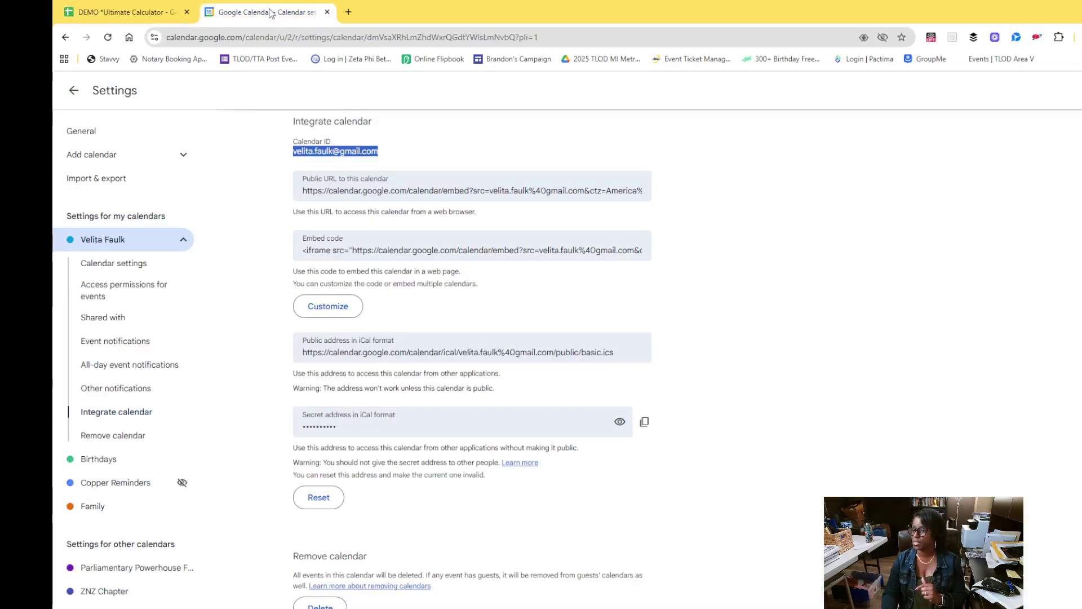
pyautogui.click(73, 92)
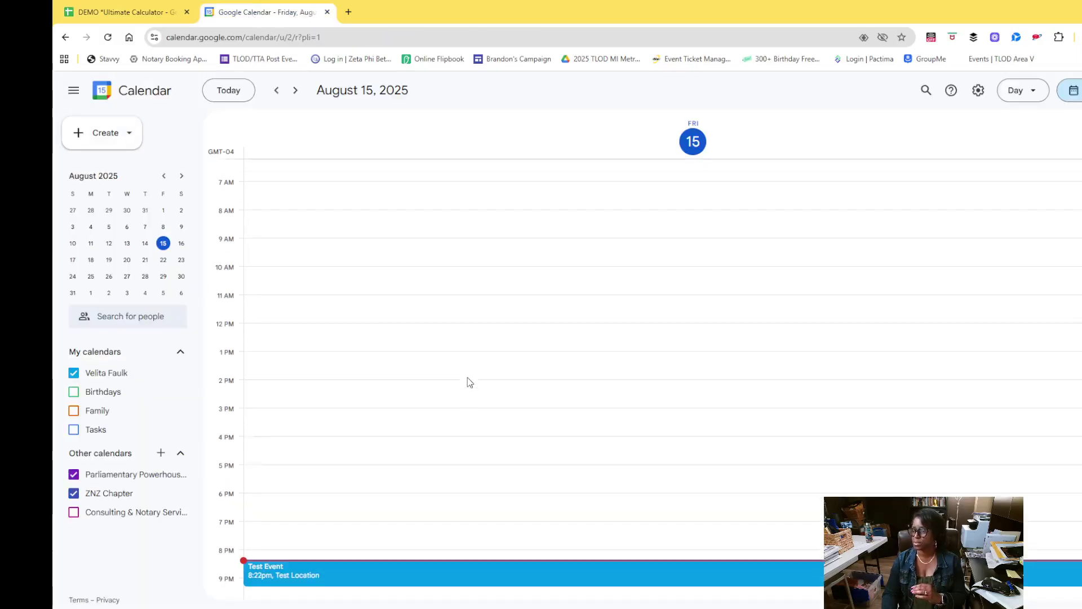
pyautogui.scroll(-1, 468, 386)
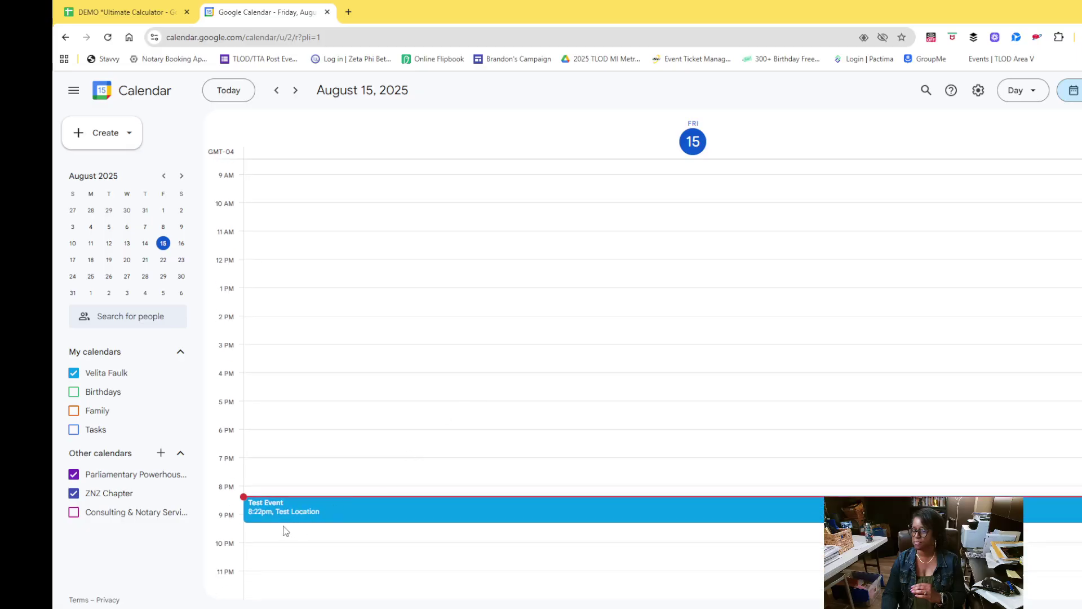
pyautogui.scroll(4, 276, 491)
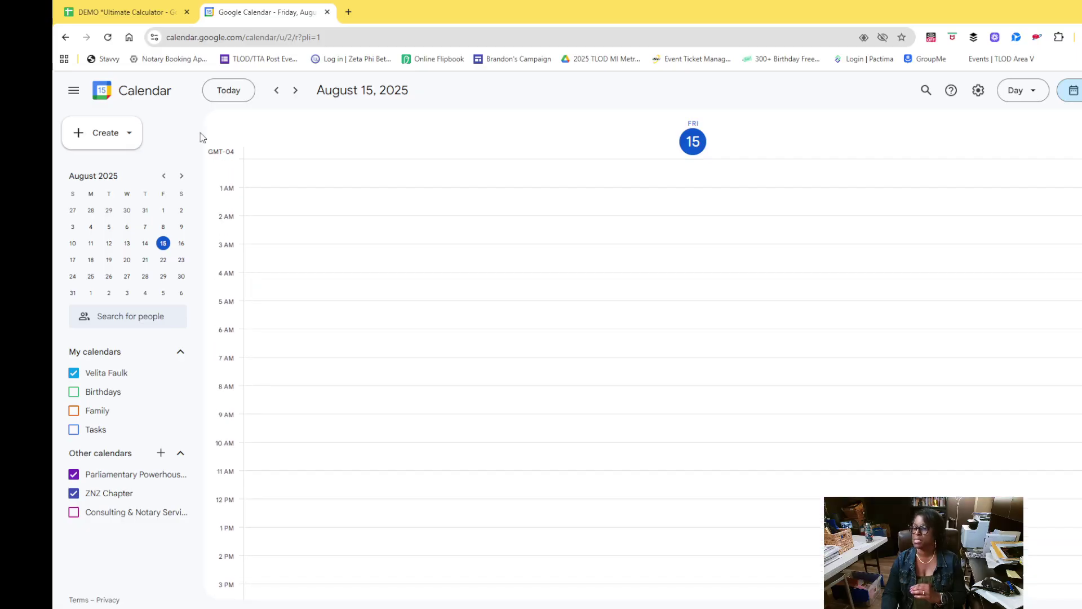
pyautogui.click(136, 9)
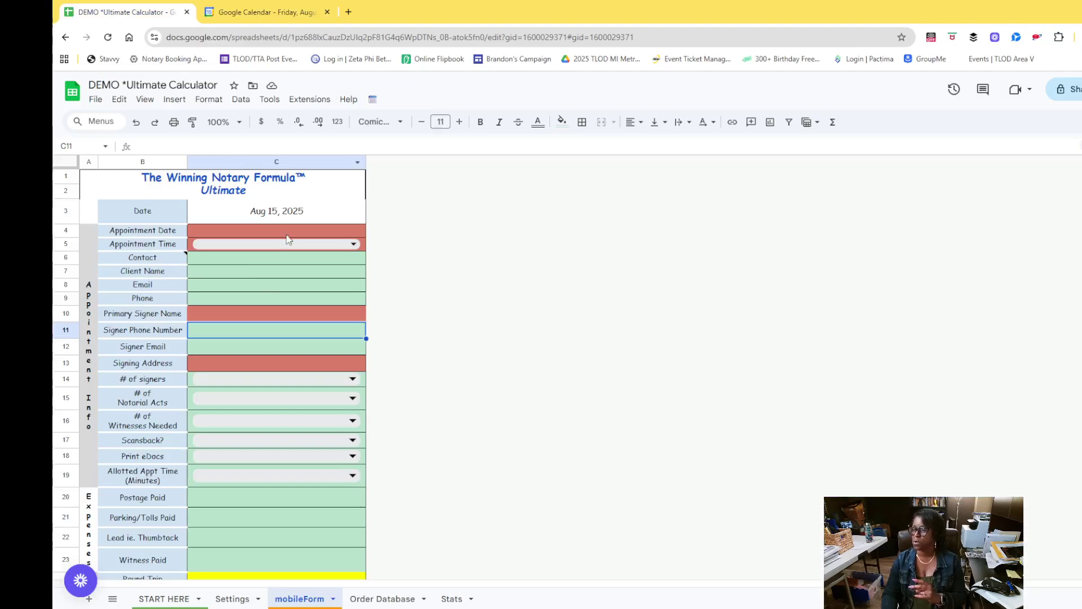
# Set the appointment to August 15 at 8:30 PM
pyautogui.click(287, 237)
pyautogui.doubleClick(288, 237)
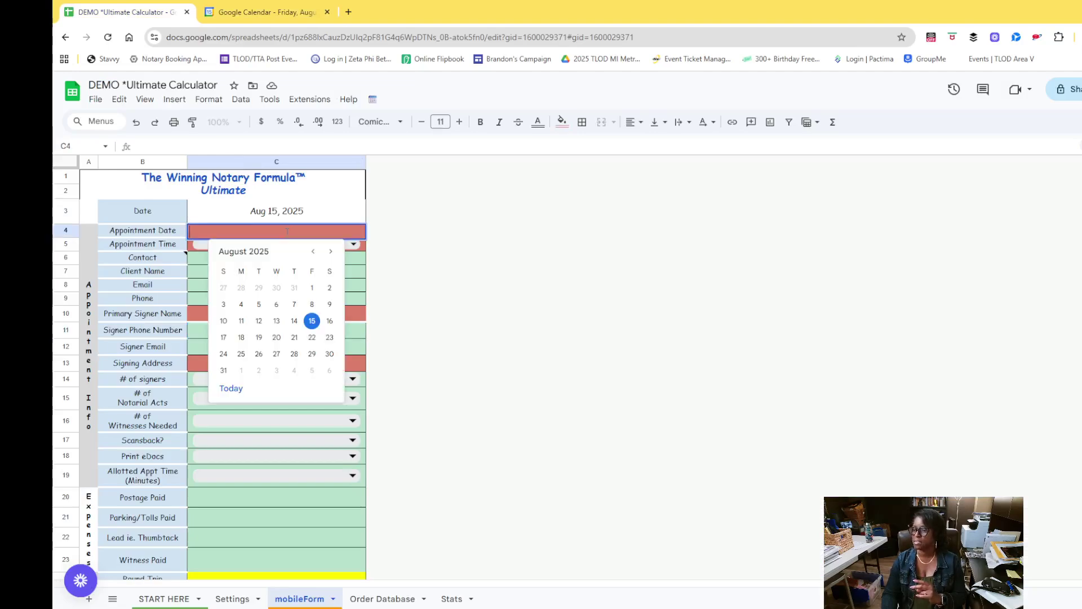
pyautogui.click(314, 319)
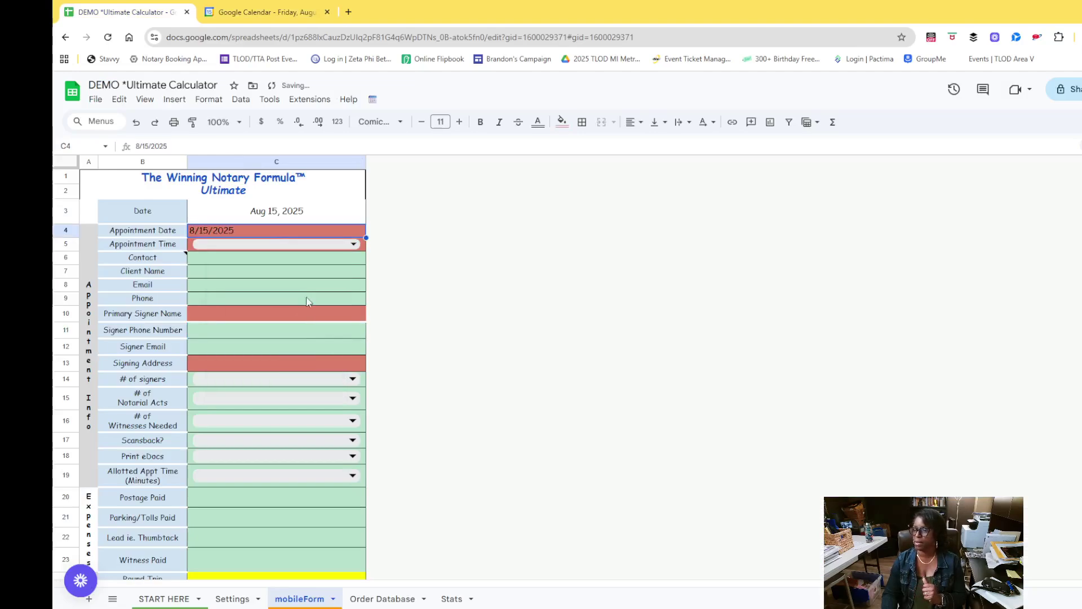
pyautogui.click(276, 242)
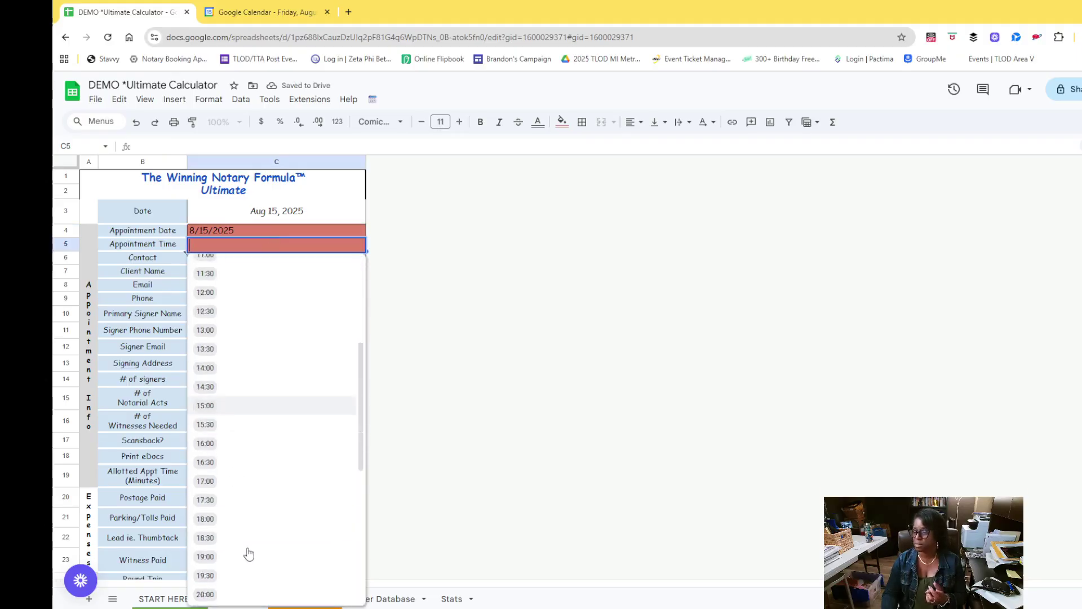
pyautogui.scroll(-3, 225, 558)
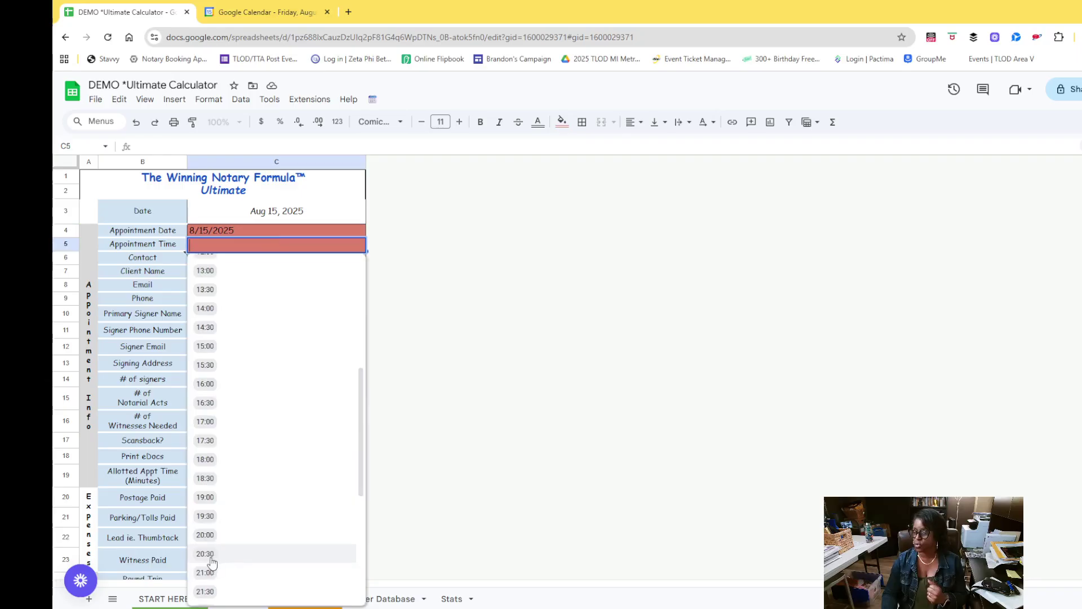
pyautogui.click(213, 557)
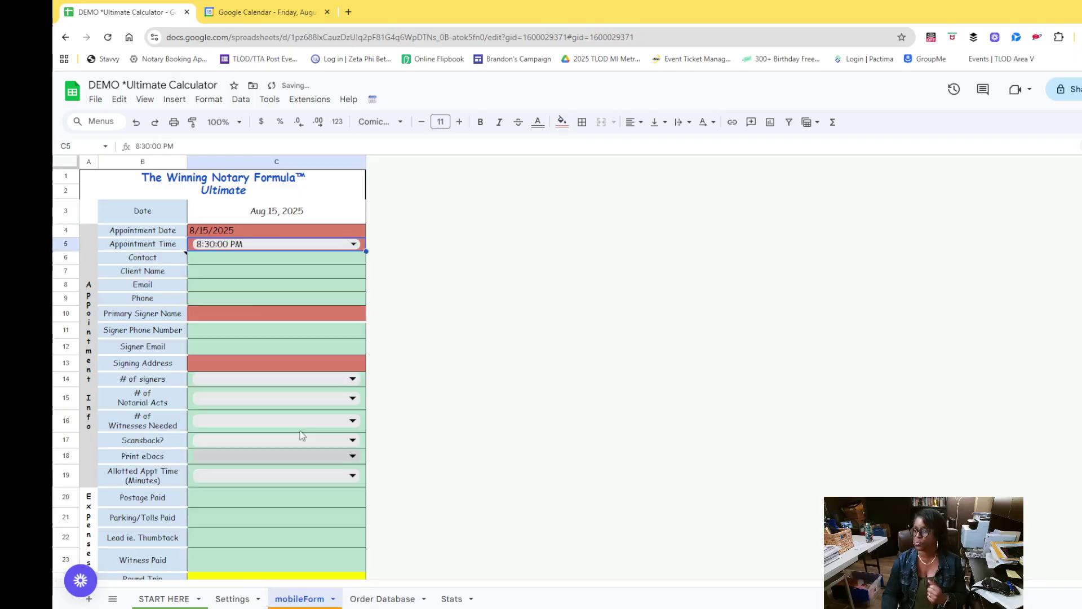
# Enter the primary signer's name and signing address, yielding a 44-mile trip and $54.42 travel fee
pyautogui.click(226, 318)
pyautogui.doubleClick(226, 316)
pyautogui.write('S')
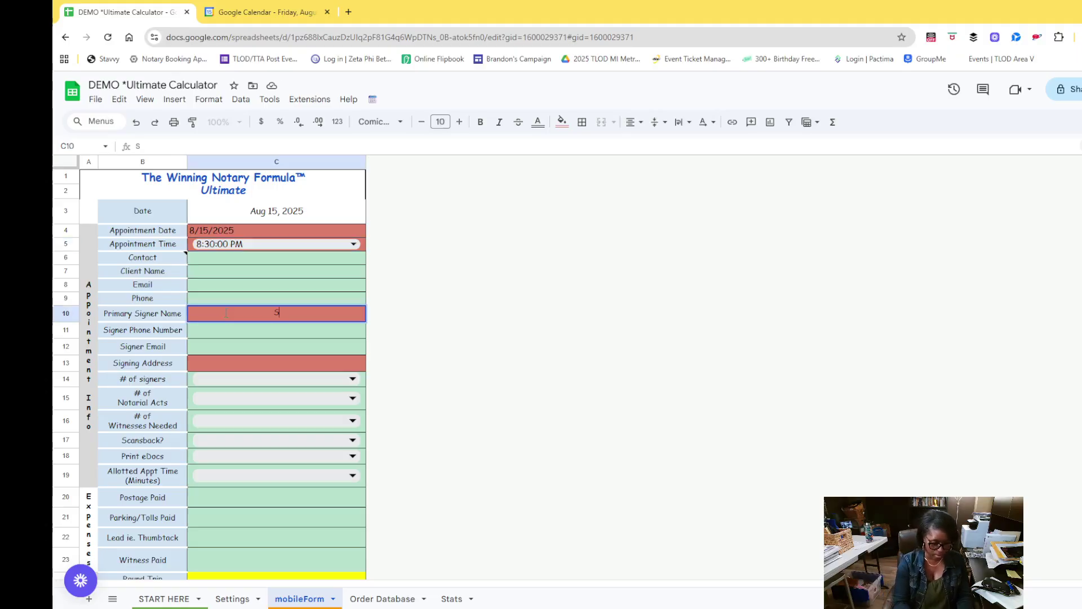
pyautogui.write('uzie')
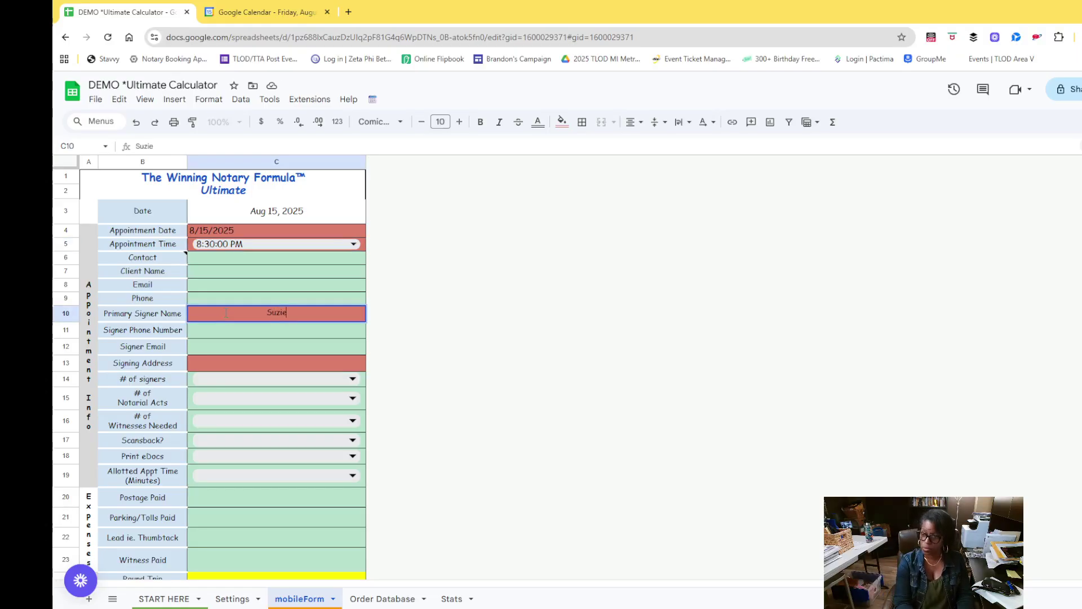
pyautogui.write(' A')
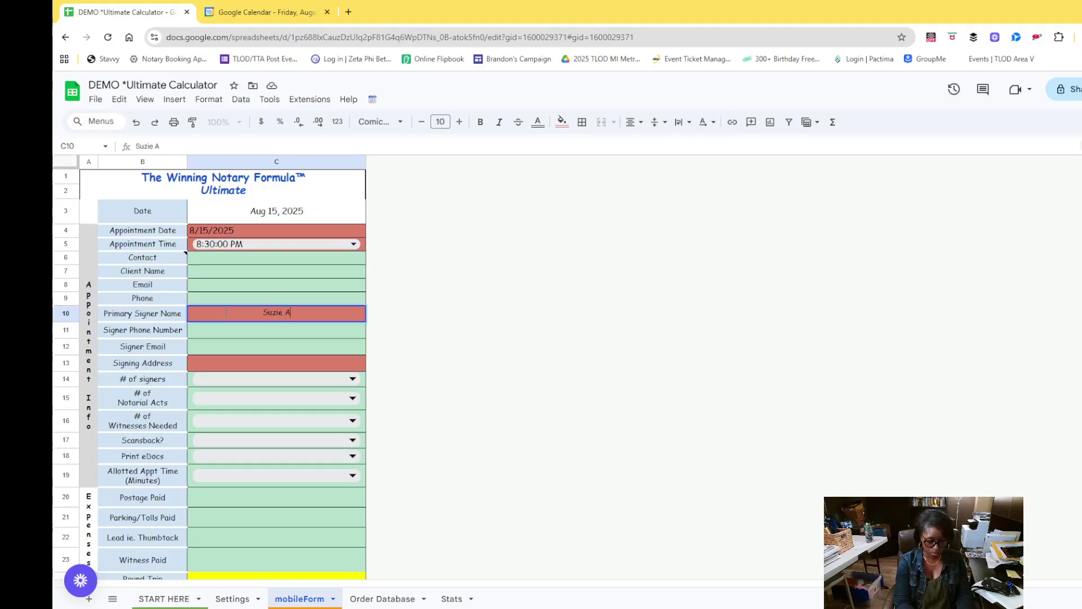
pyautogui.write('lready ')
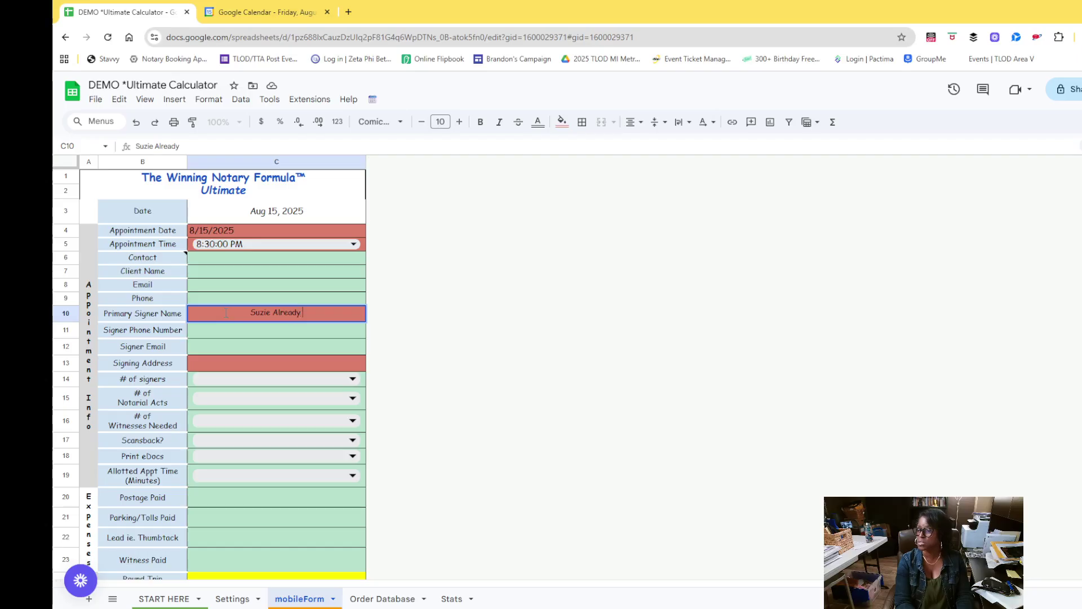
pyautogui.write('Signed')
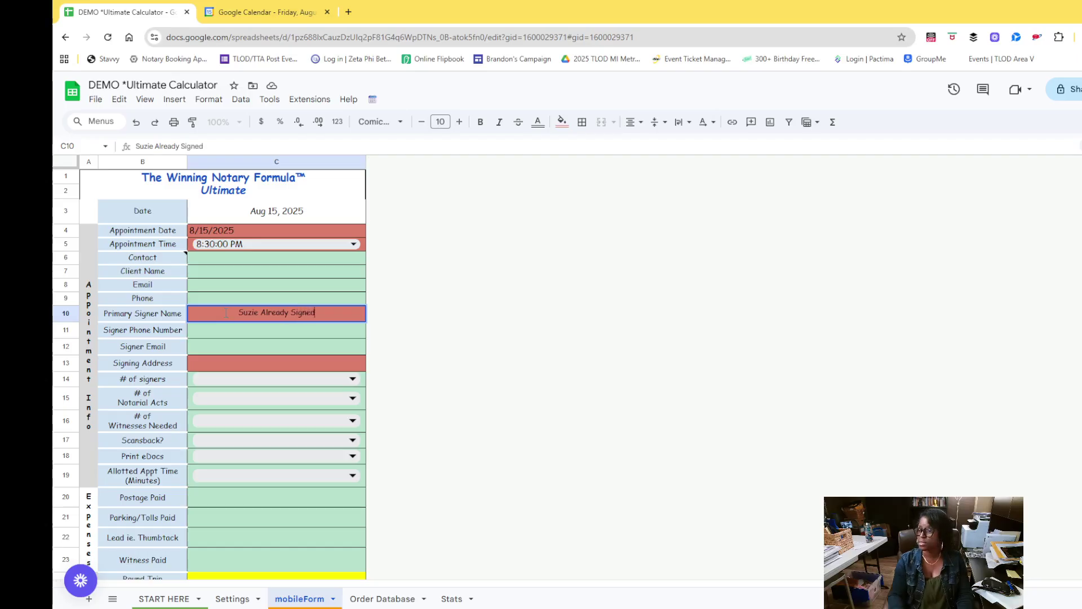
pyautogui.click(228, 366)
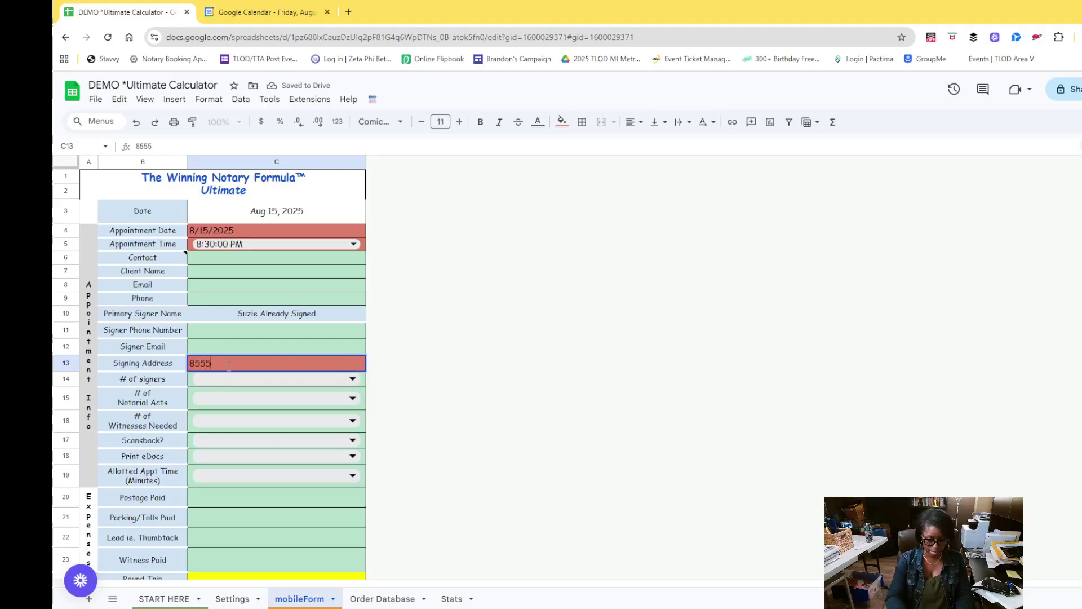
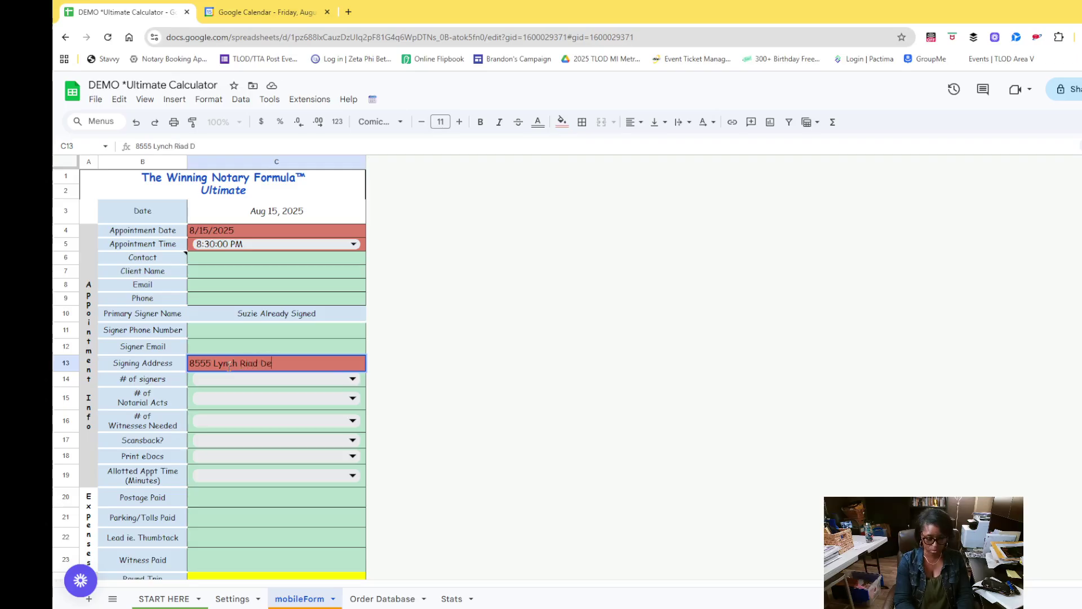
pyautogui.click(282, 420)
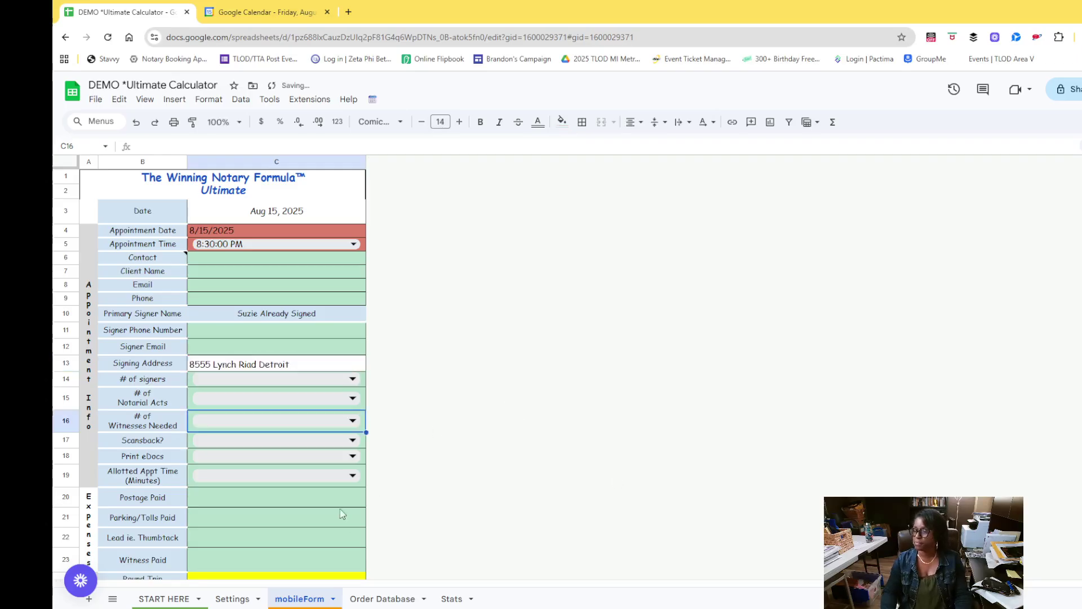
pyautogui.scroll(-3, 282, 468)
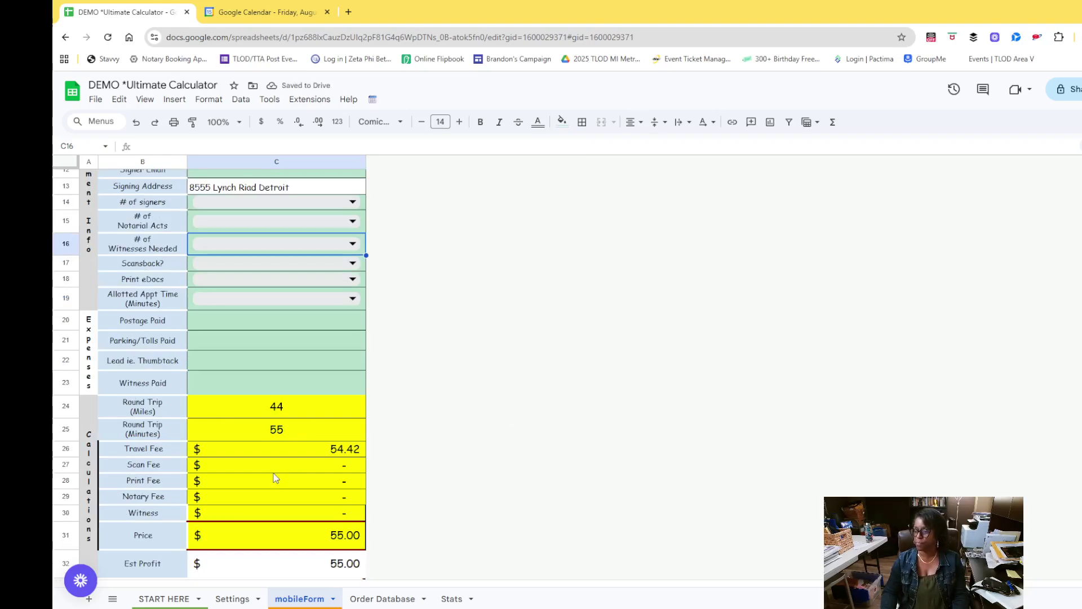
pyautogui.scroll(1, 279, 451)
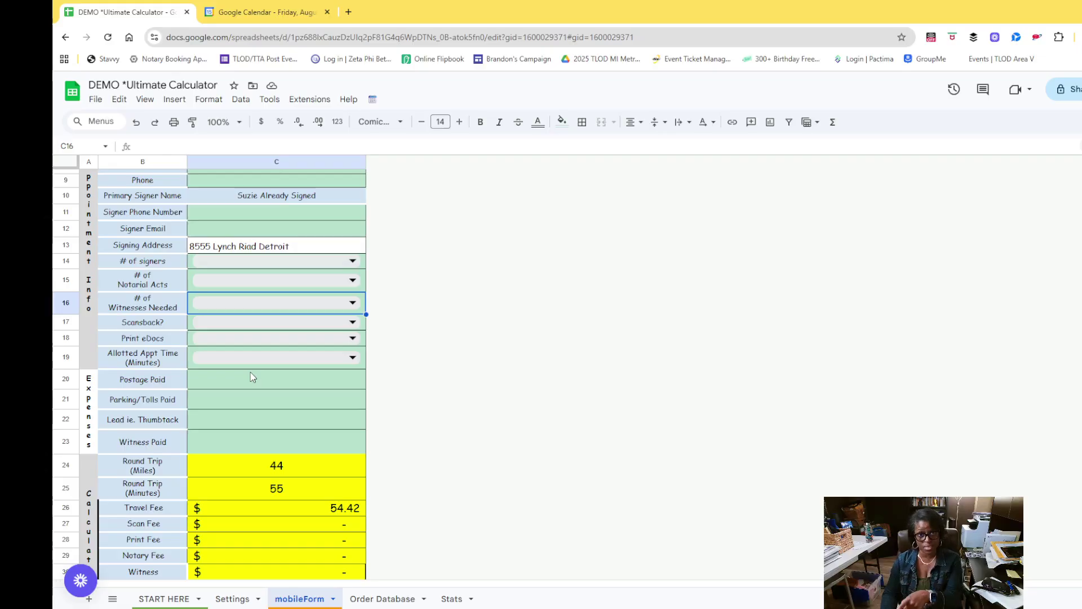
pyautogui.click(301, 262)
# Set signers, notarial acts and witnesses needed to 1 each, pricing the job at $100
pyautogui.click(216, 307)
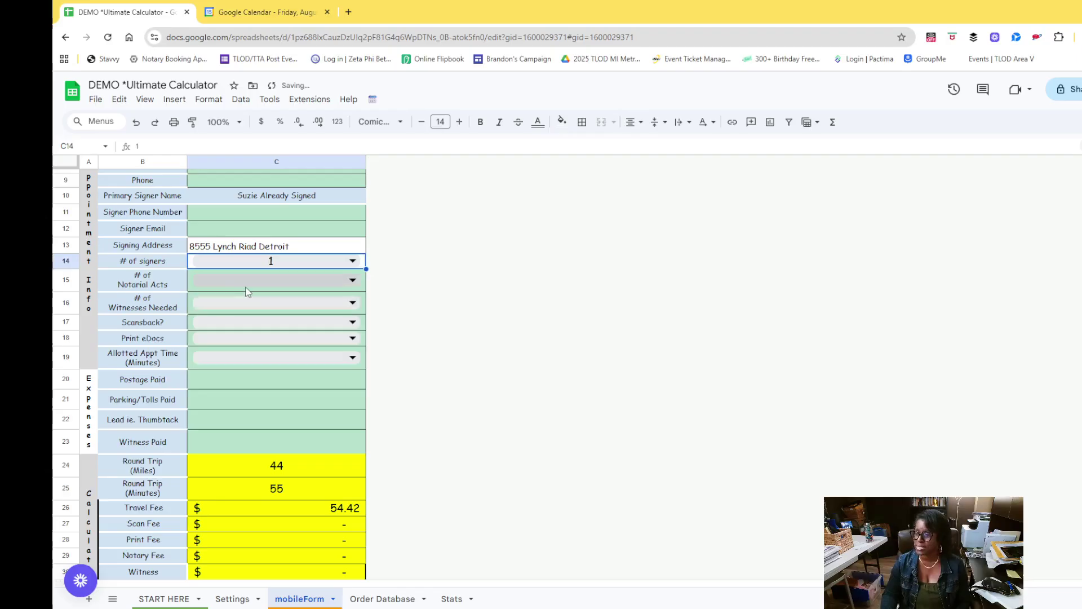
pyautogui.click(238, 284)
pyautogui.click(211, 321)
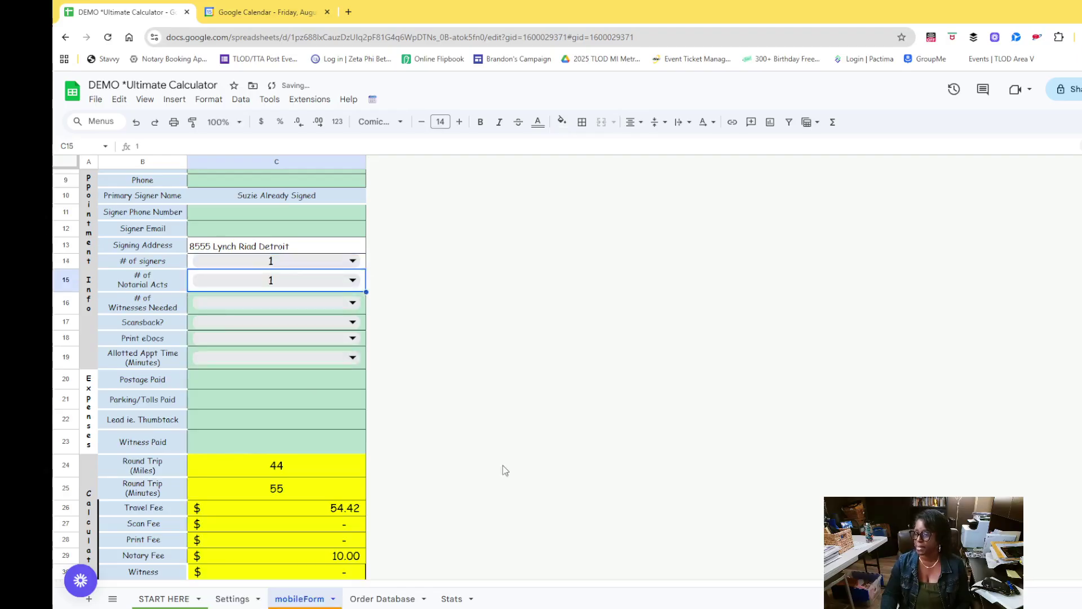
pyautogui.scroll(-3, 490, 468)
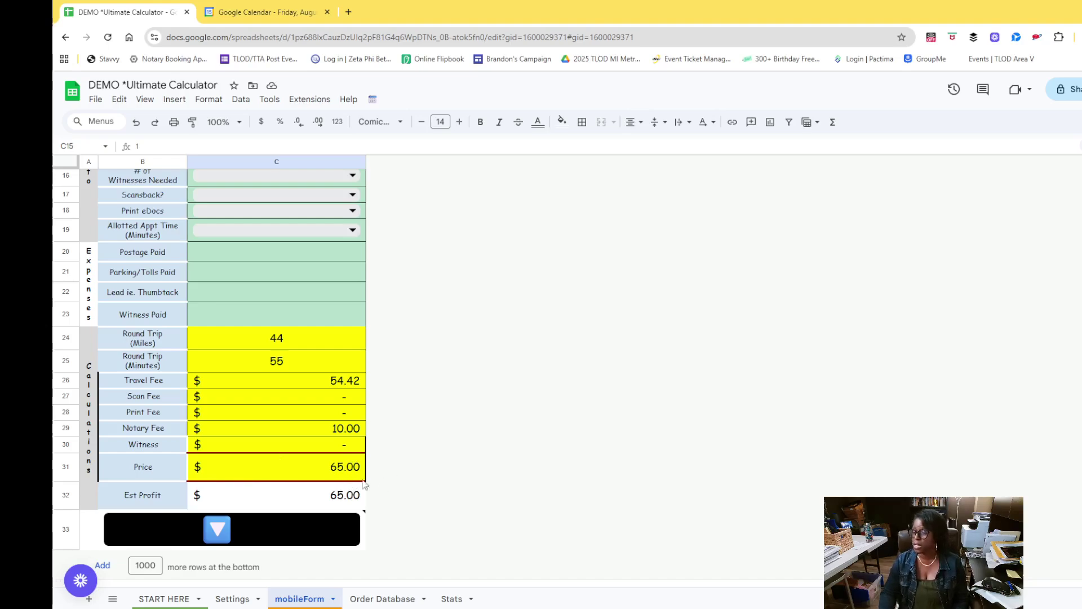
pyautogui.scroll(1, 280, 506)
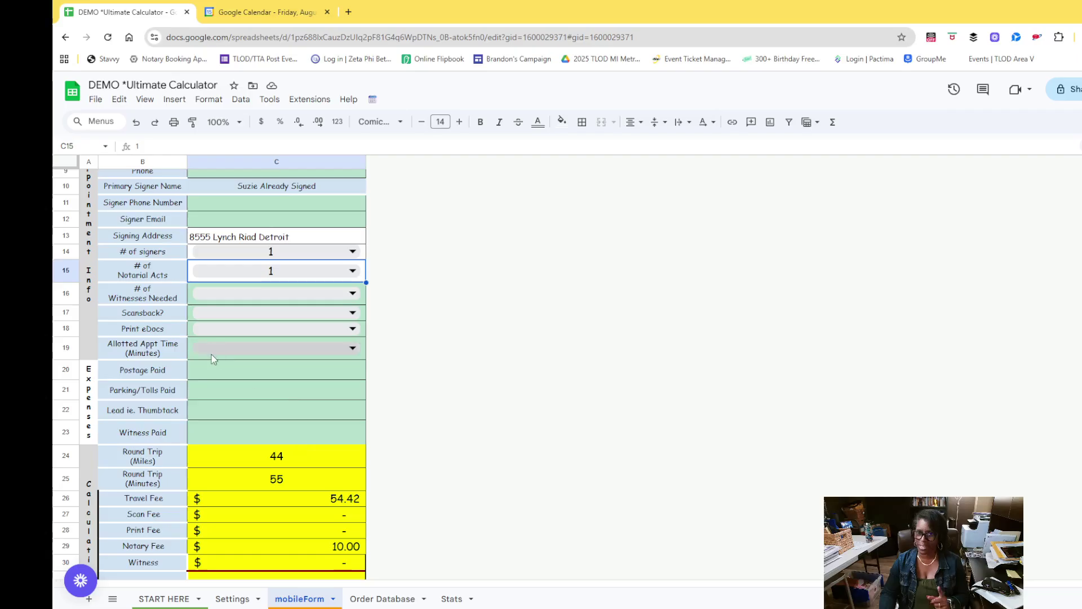
pyautogui.click(355, 294)
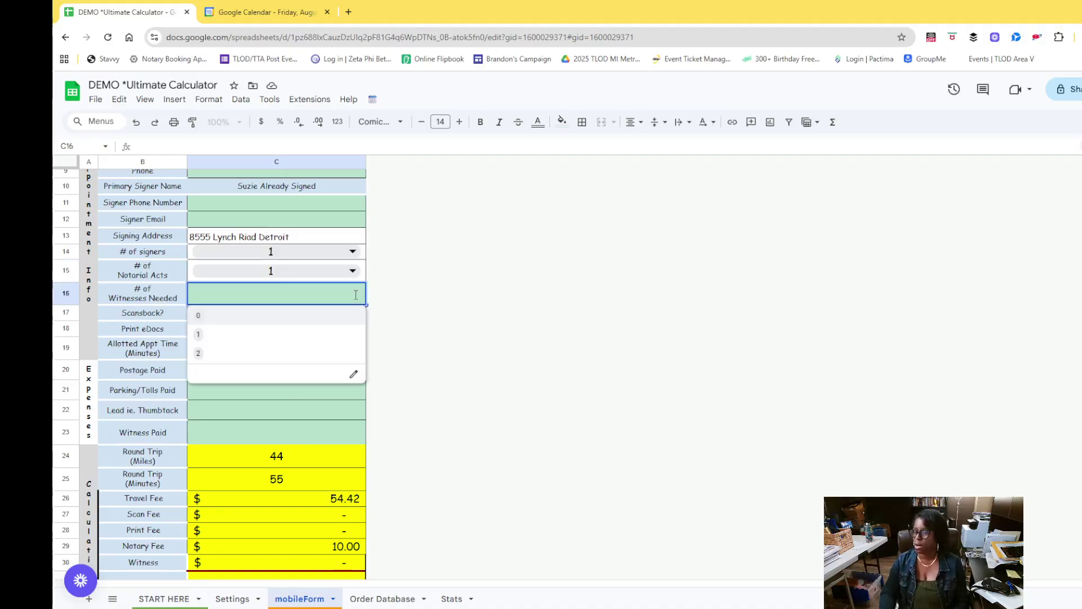
pyautogui.click(226, 340)
# Review the form's totals and switch to the Settings sheet
pyautogui.scroll(-3, 378, 423)
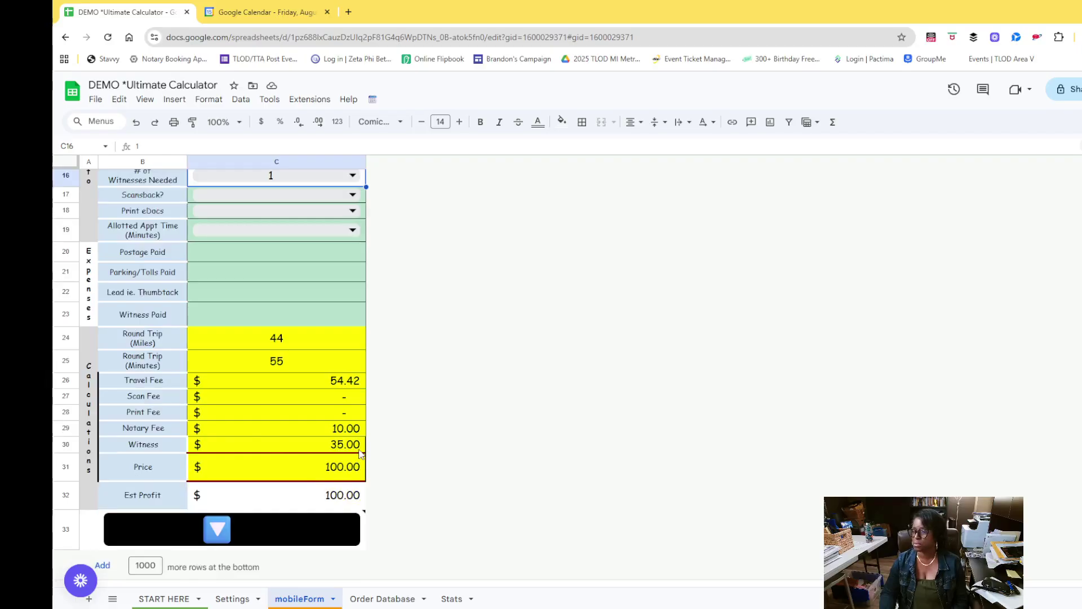
pyautogui.scroll(1, 360, 454)
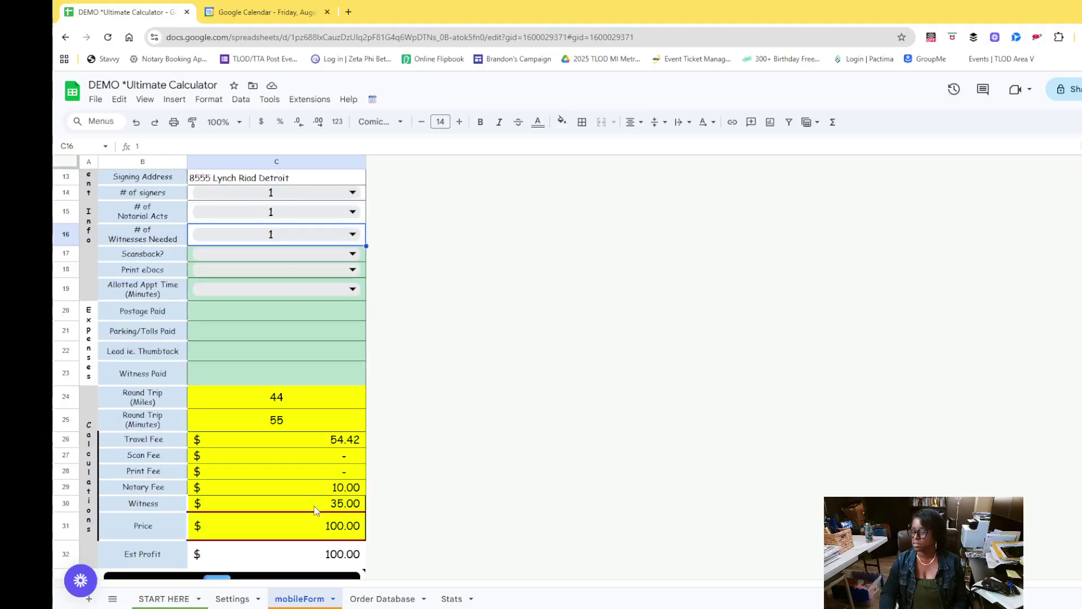
pyautogui.scroll(-1, 316, 510)
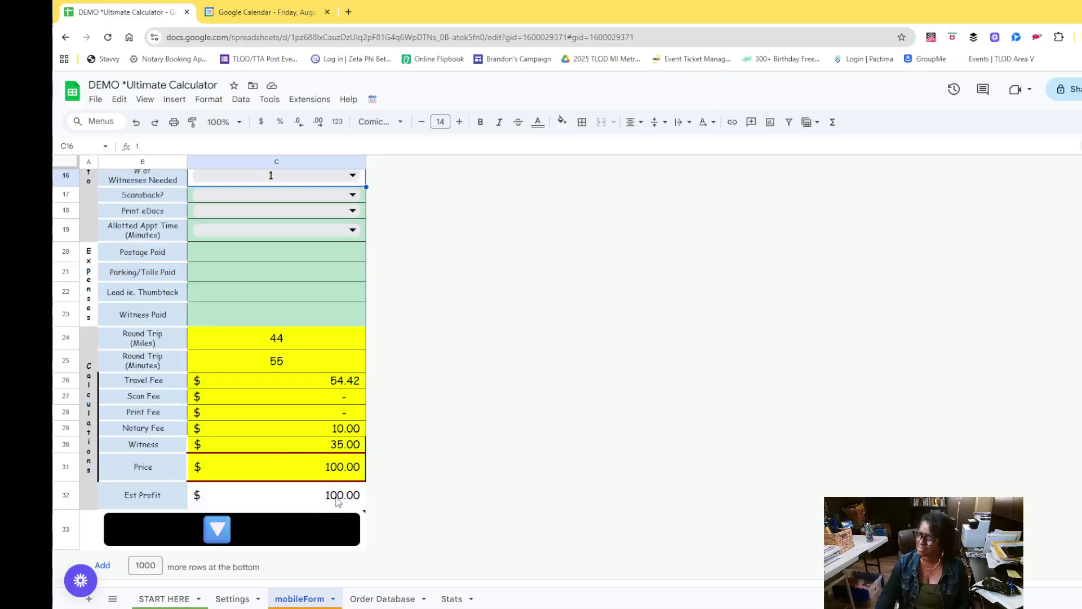
pyautogui.click(234, 598)
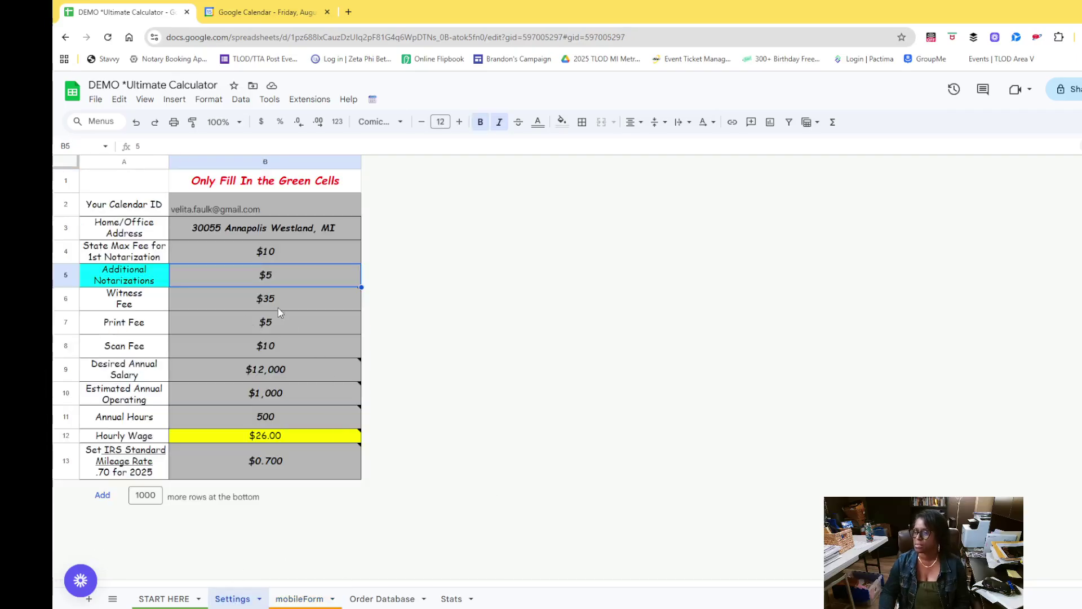
# Compare the C30 Witness charge formula with the B6 witness fee on Settings
pyautogui.click(302, 598)
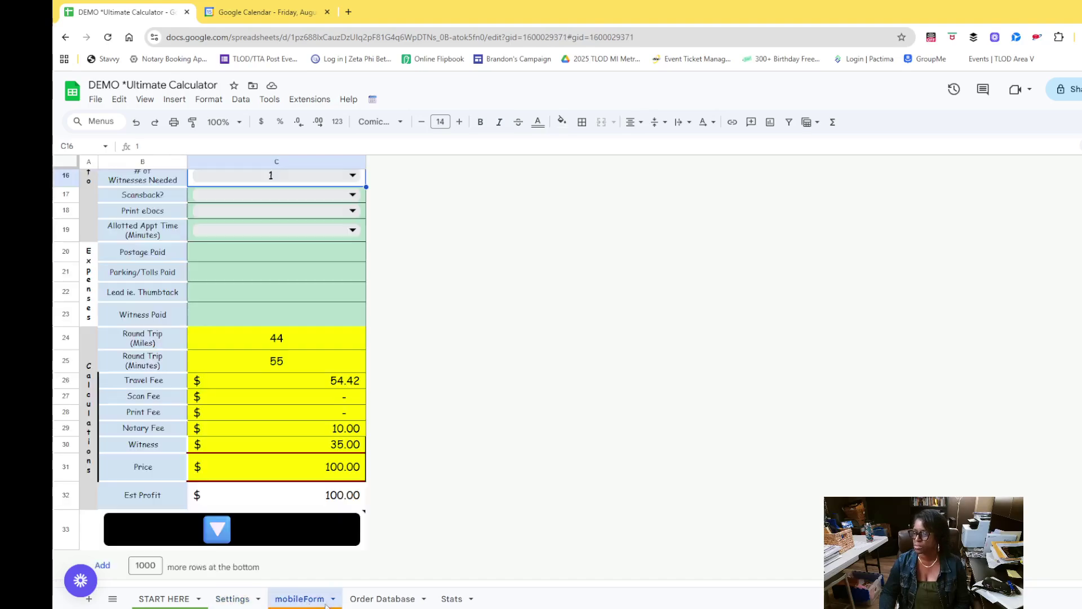
pyautogui.click(343, 449)
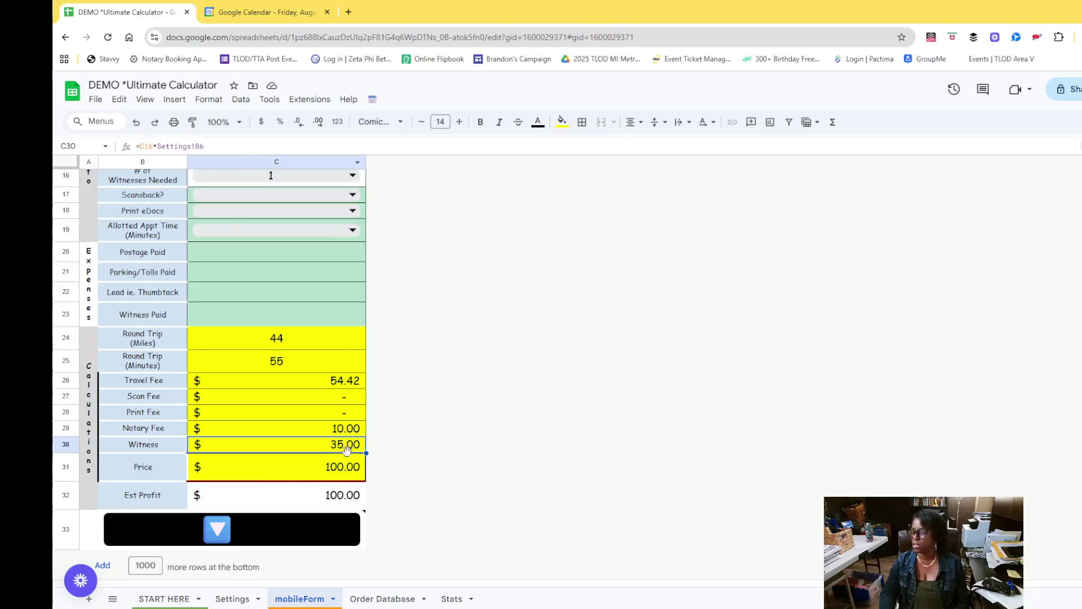
pyautogui.scroll(1, 348, 450)
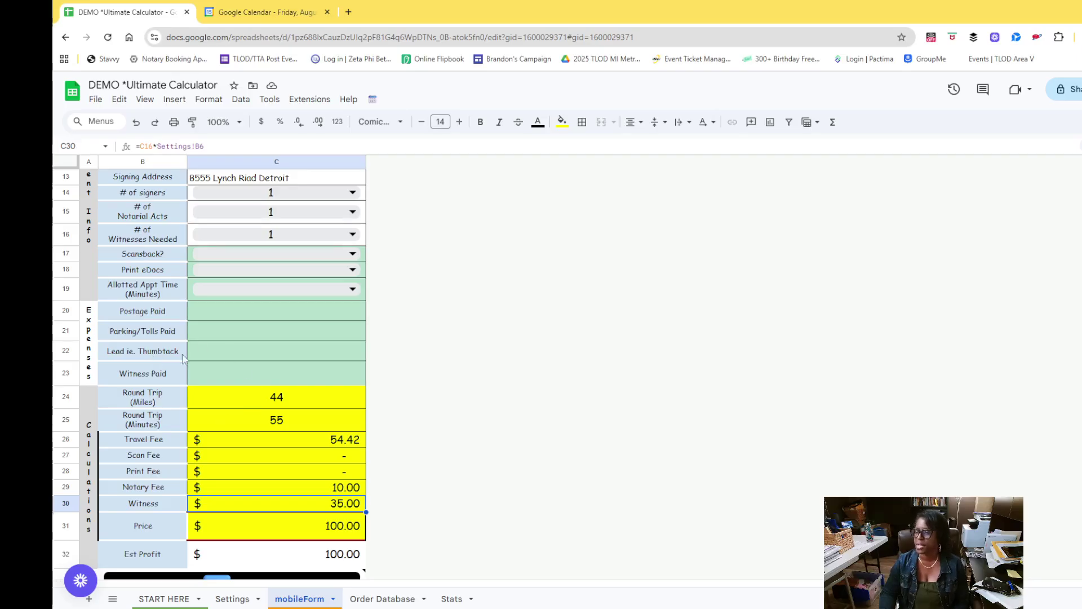
pyautogui.click(209, 382)
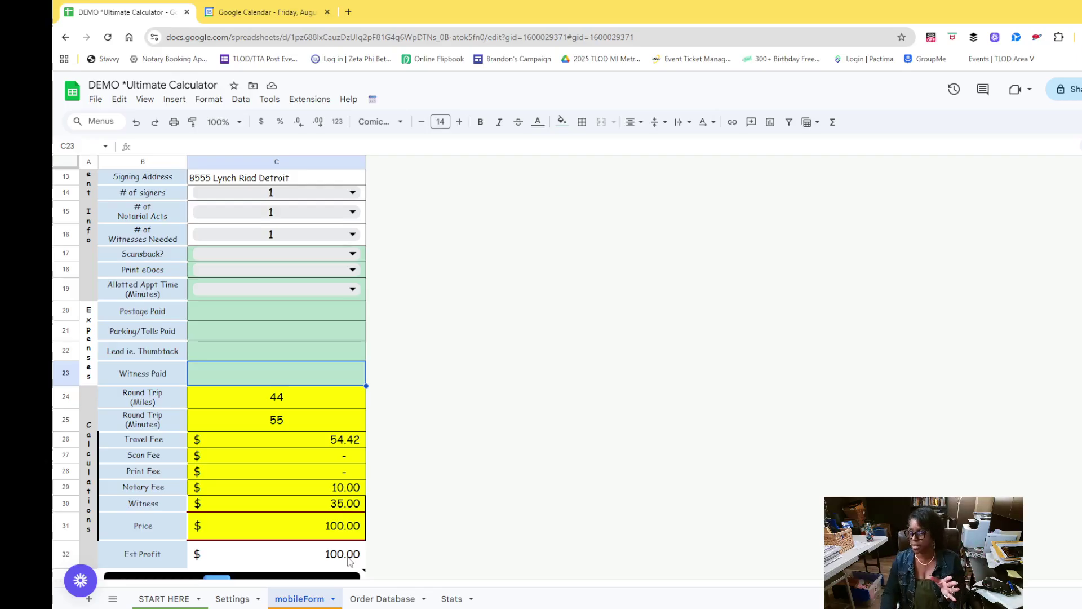
pyautogui.moveTo(280, 571)
pyautogui.click(232, 599)
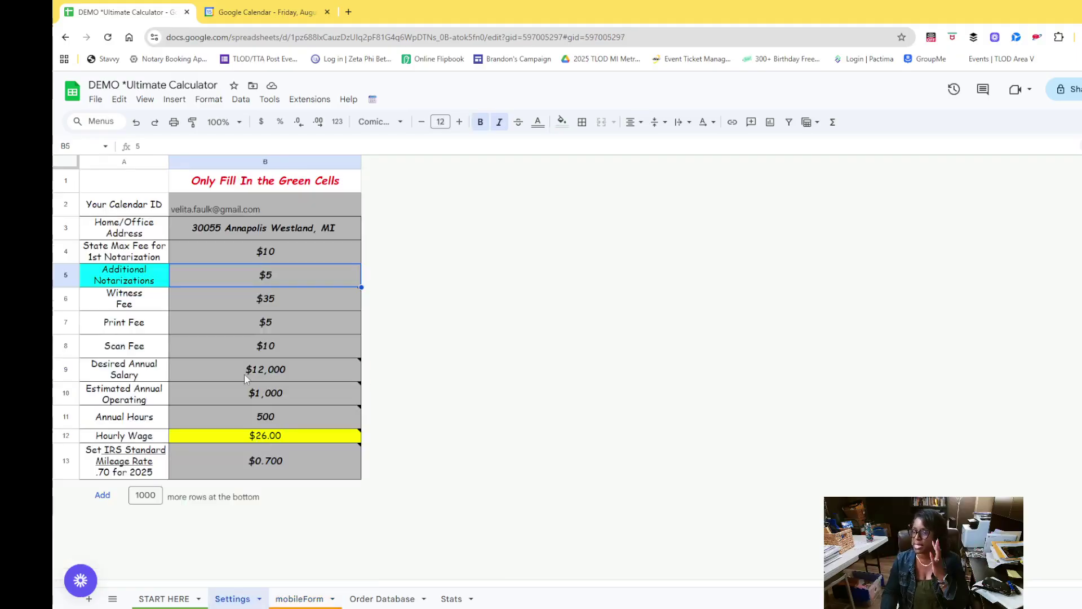
pyautogui.click(204, 303)
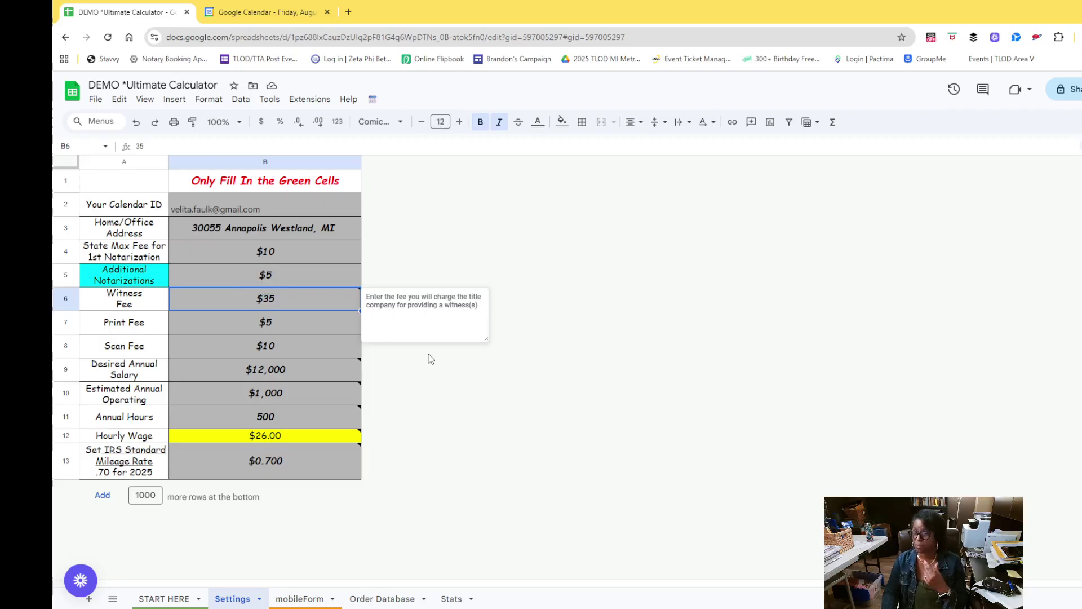
pyautogui.click(299, 600)
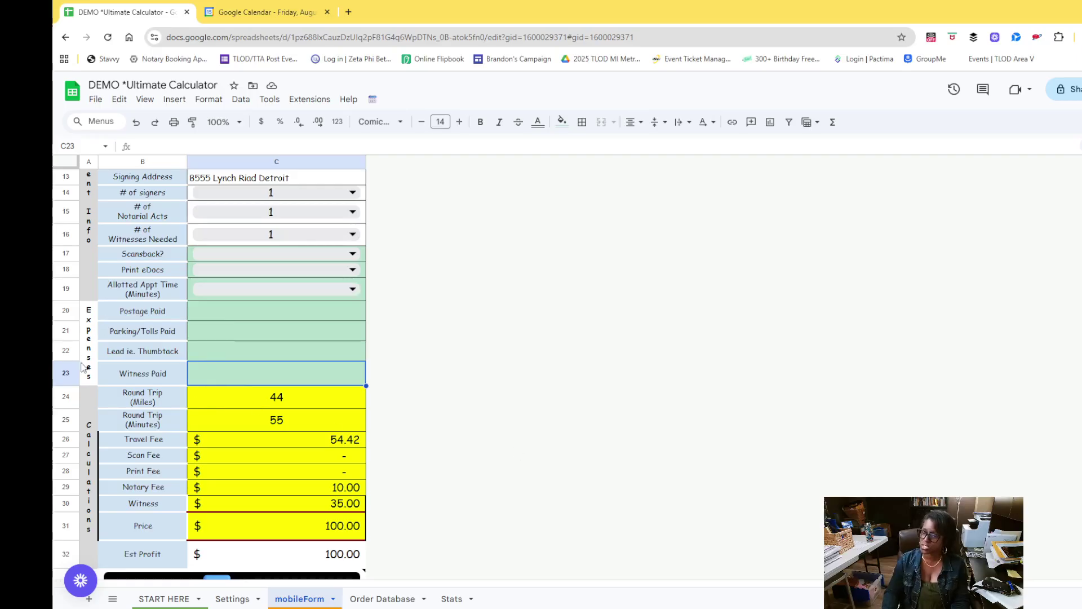
# Enter 25 as Witness Paid in C23, bringing estimated profit to $75.00
pyautogui.write('25')
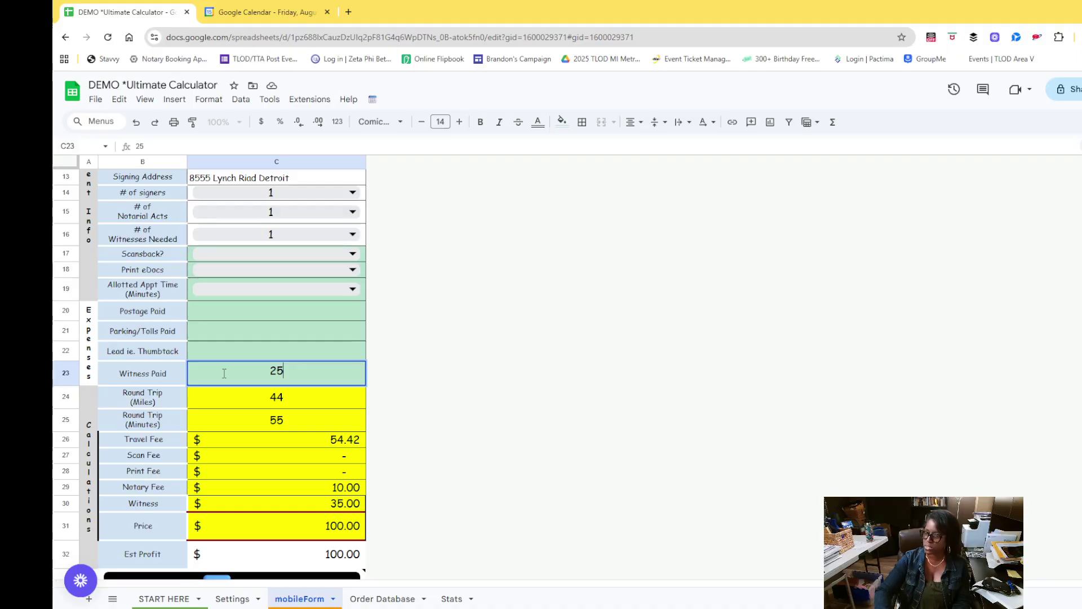
pyautogui.press('Return')
pyautogui.scroll(-1, 352, 485)
pyautogui.scroll(1, 282, 490)
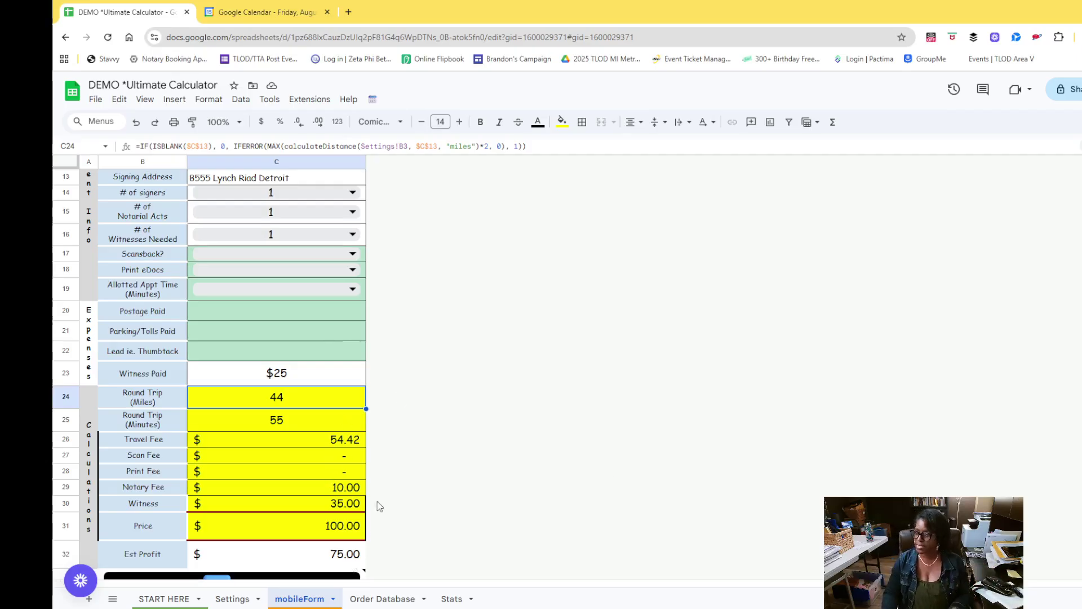
pyautogui.scroll(-1, 445, 496)
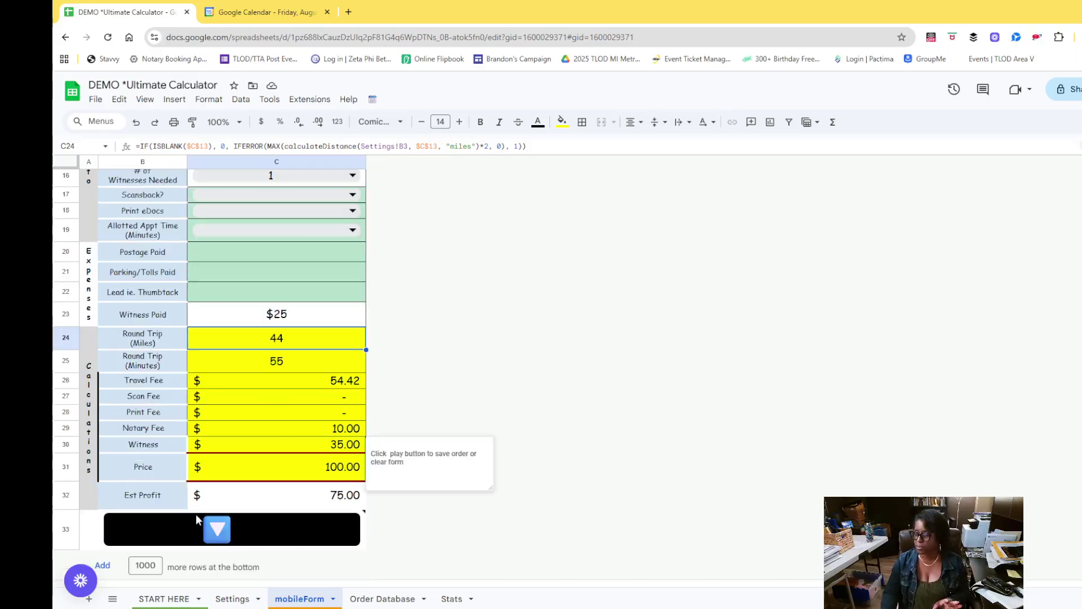
# Use Enter and Clear to save the 8:30p $100.00 order, then view Order Database
pyautogui.click(214, 530)
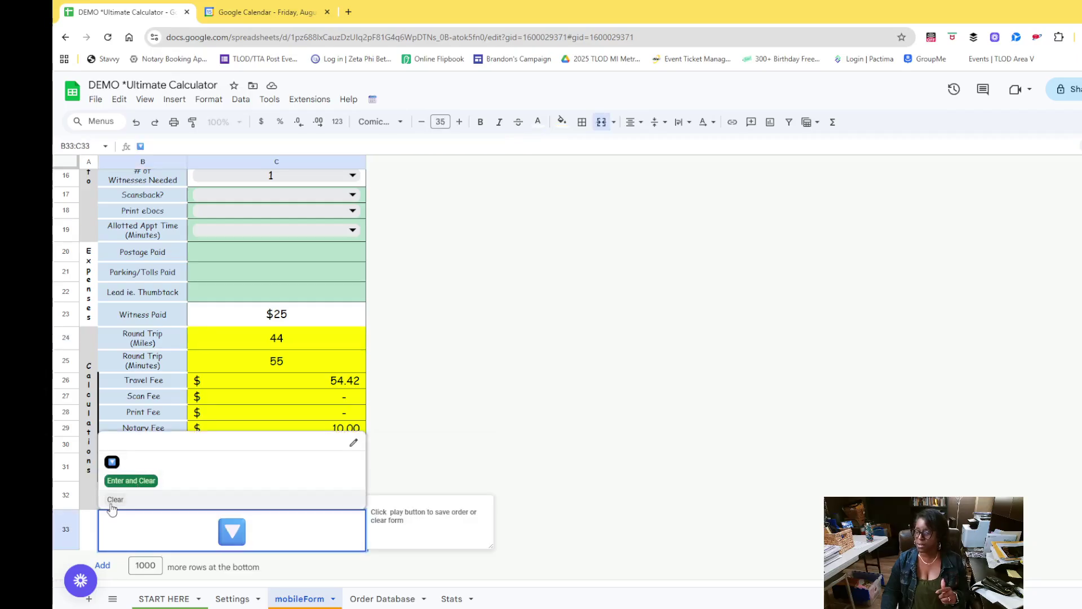
pyautogui.click(450, 449)
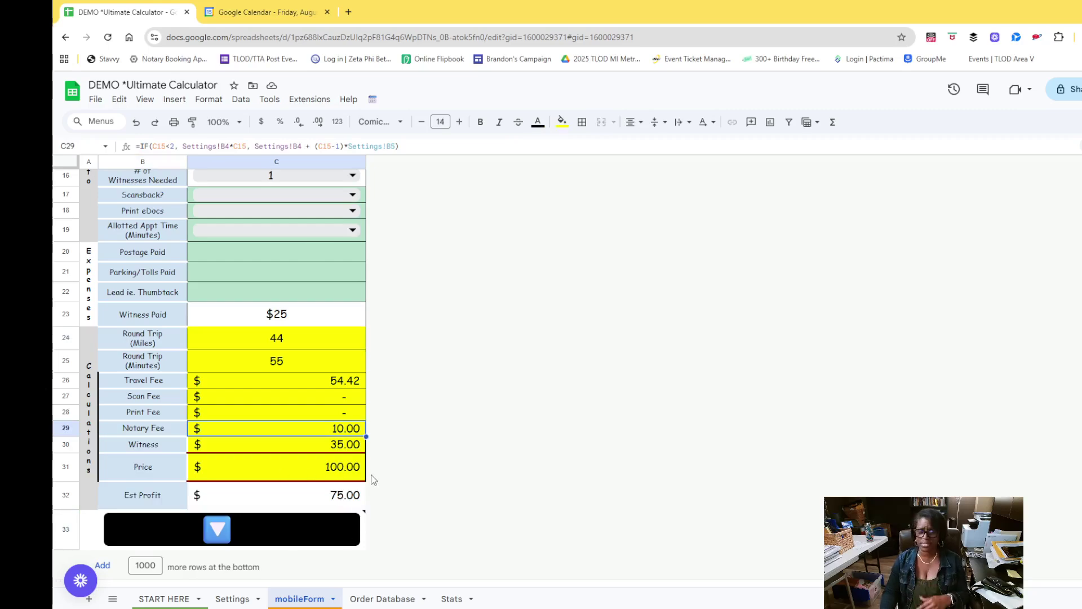
pyautogui.click(217, 528)
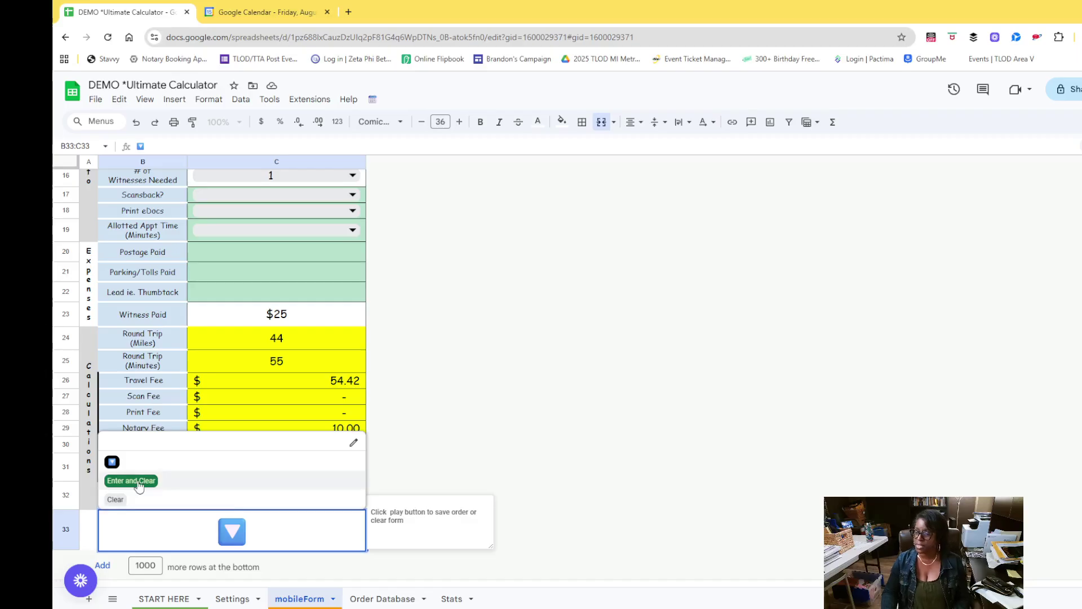
pyautogui.click(131, 481)
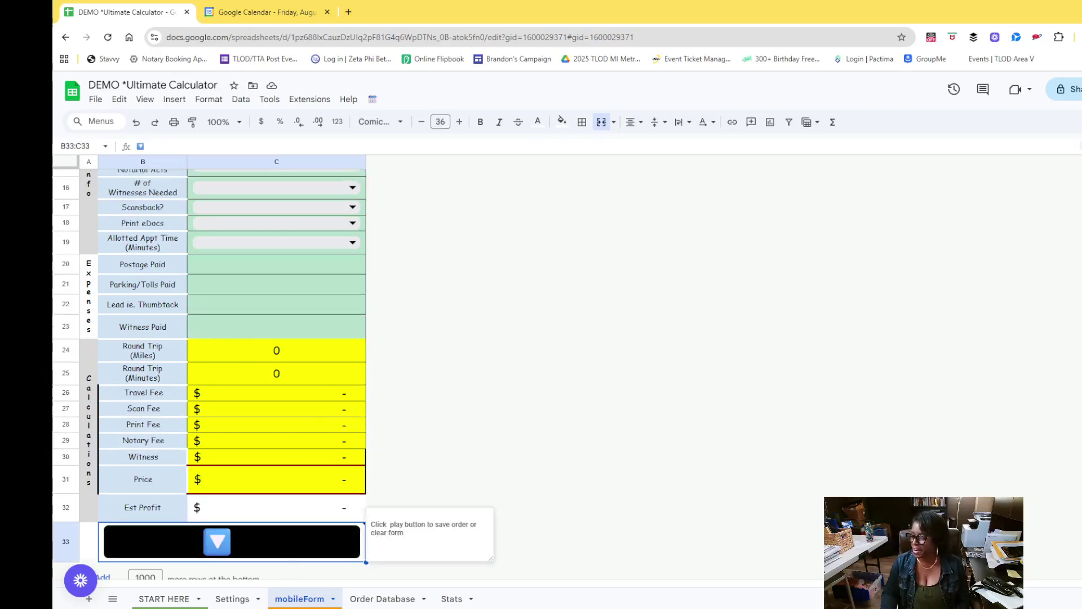
pyautogui.click(382, 598)
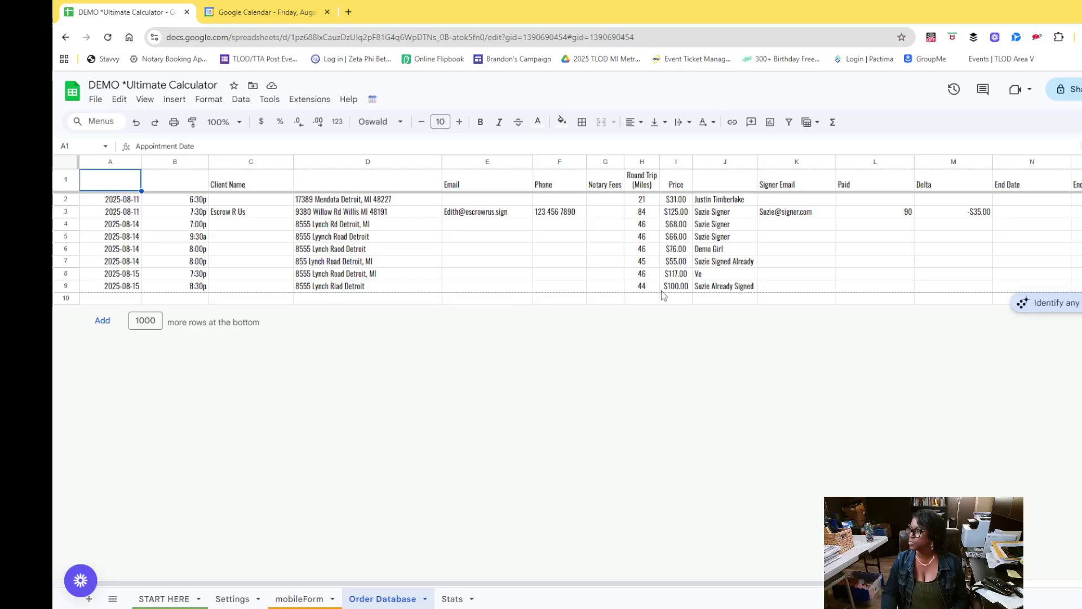
# Check the new order in row 9, then the 2025 Notary Fees formula in Stats B2
pyautogui.click(739, 289)
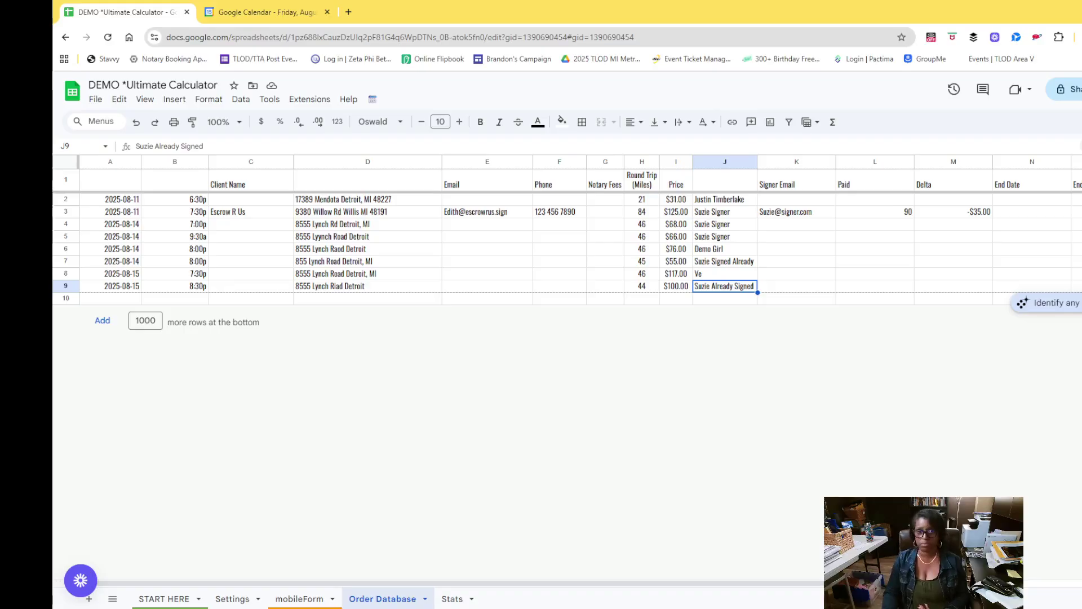
pyautogui.click(452, 599)
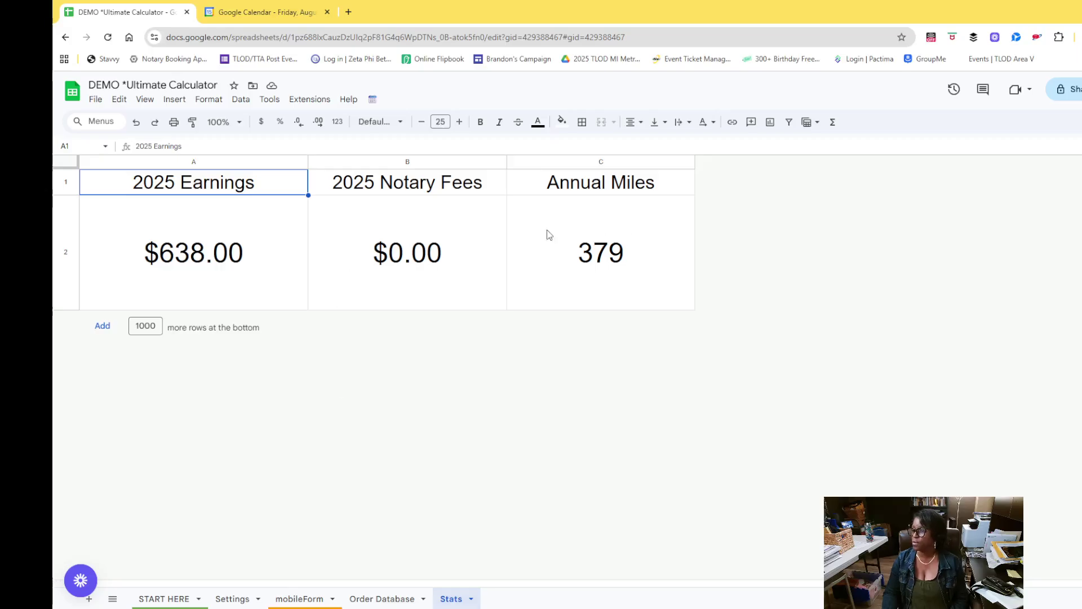
pyautogui.click(424, 274)
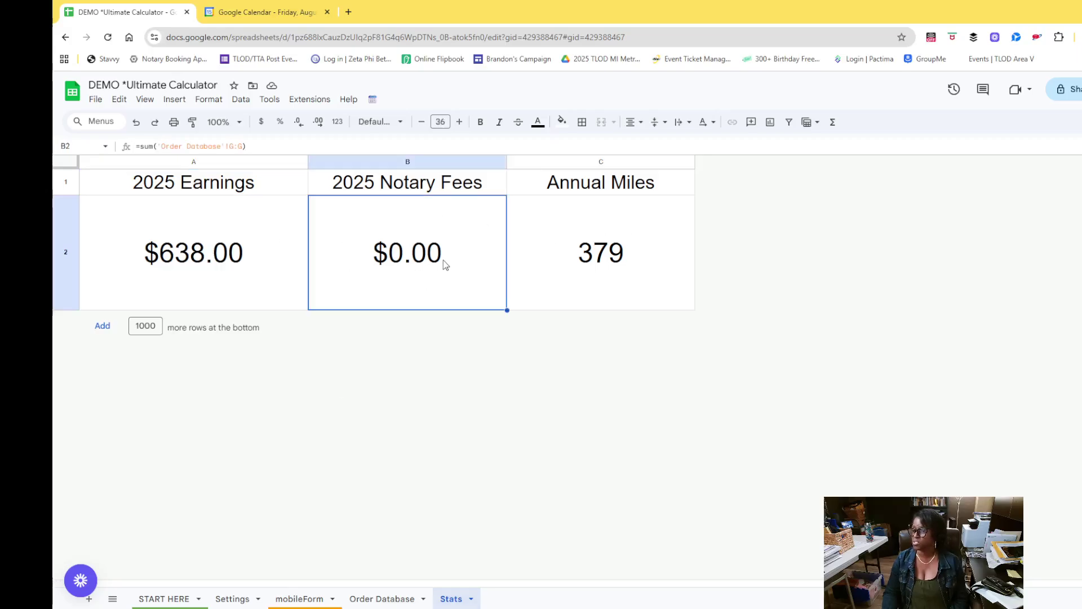
# Return to Order Database and view the 8:30pm August 15 appointment in Google Calendar
pyautogui.click(376, 603)
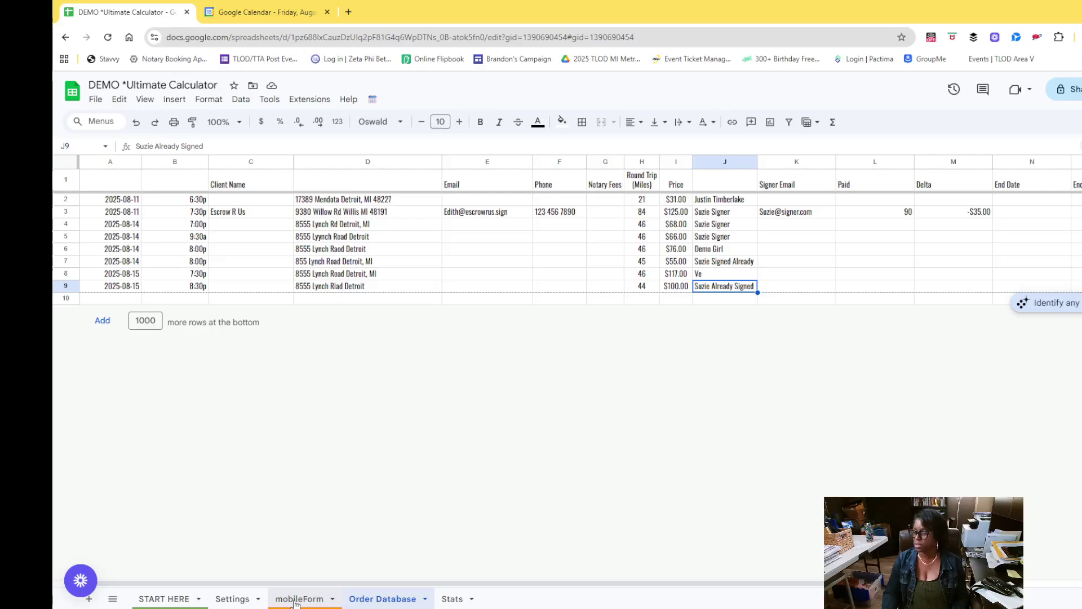
pyautogui.click(261, 12)
pyautogui.scroll(-5, 398, 355)
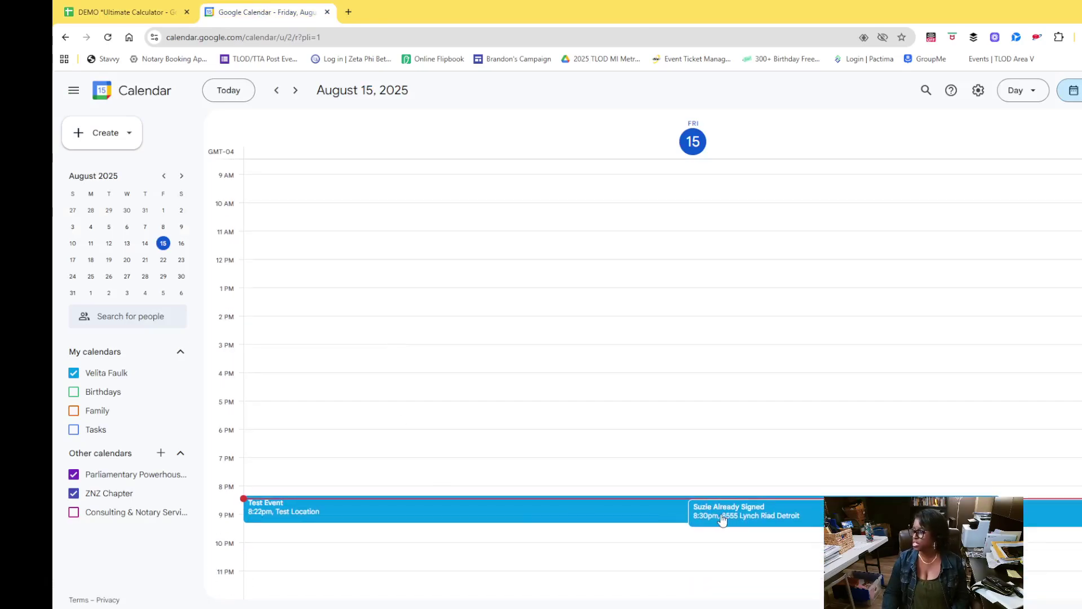